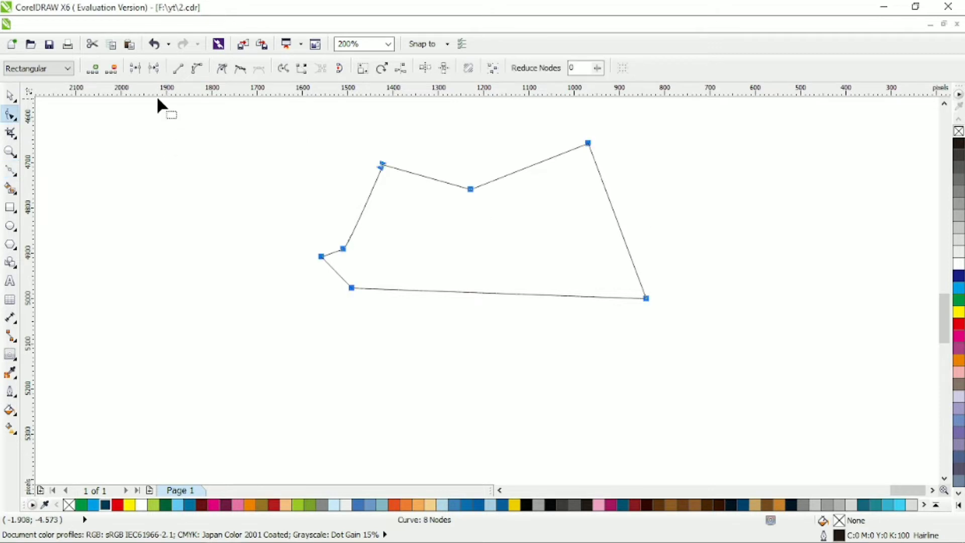
Reposition the polygon's two bottom corner nodes, its highest peak node and the valley node between the two peaks
left_click_drag(352, 288, 354, 296)
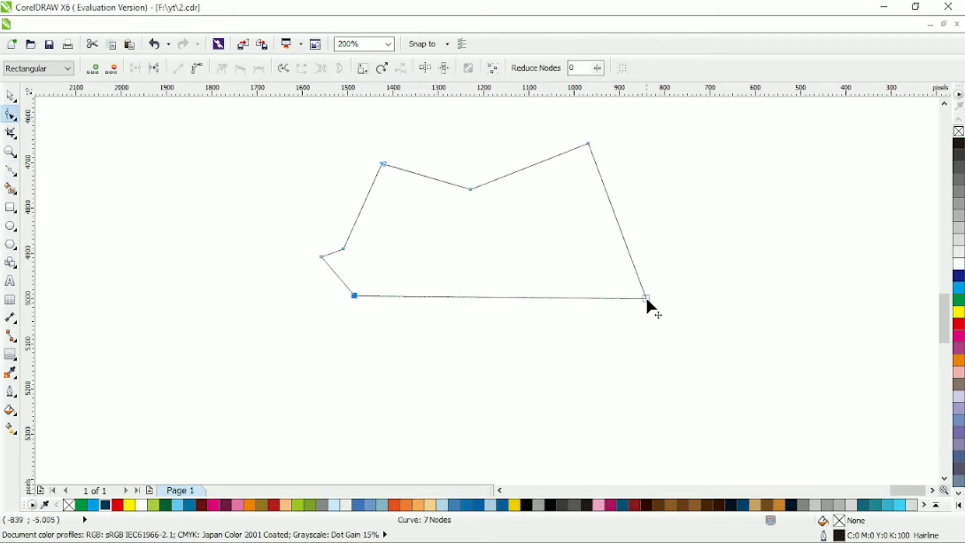
left_click_drag(646, 298, 645, 296)
left_click_drag(586, 141, 592, 142)
left_click_drag(470, 189, 442, 177)
Smooth the head-top, valley and back nodes, and bulge the rump edge outward into a rounded curve
key("ctrl+a")
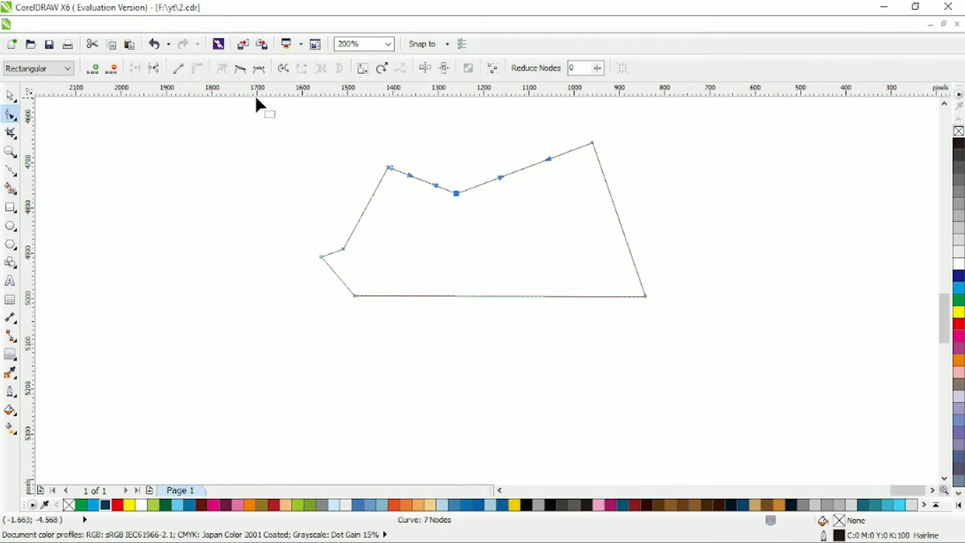
left_click(240, 68)
left_click_drag(368, 145, 405, 174)
left_click(240, 68)
left_click_drag(586, 123, 612, 152)
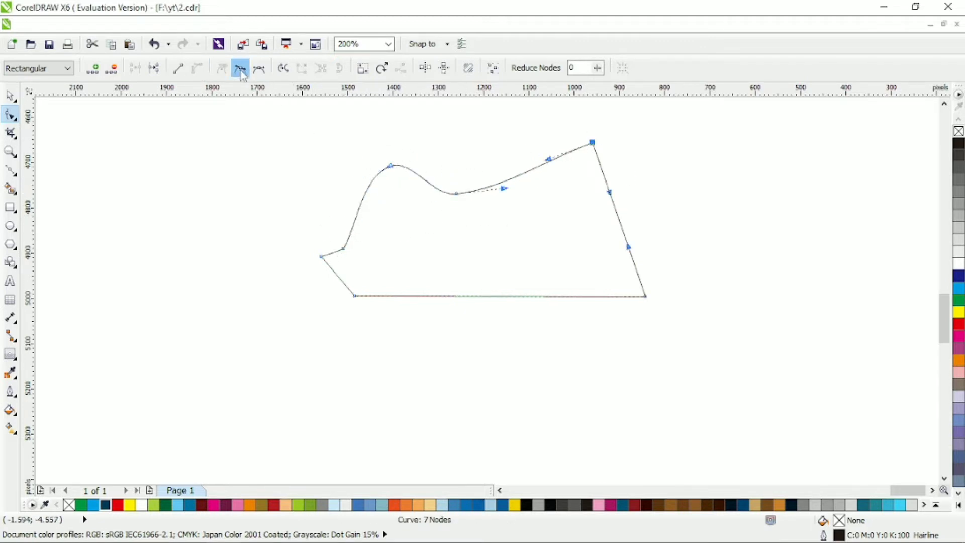
left_click(240, 68)
left_click_drag(643, 250, 696, 245)
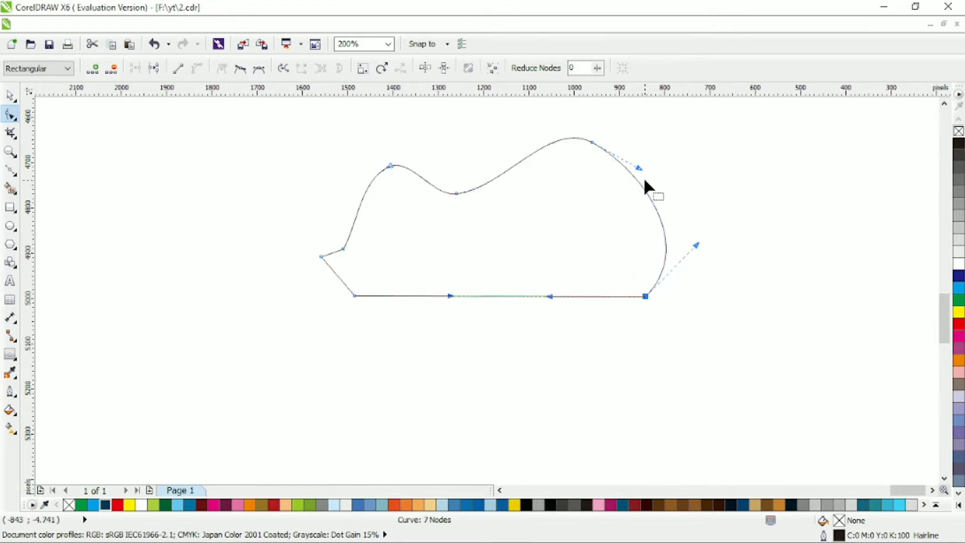
left_click_drag(638, 168, 657, 149)
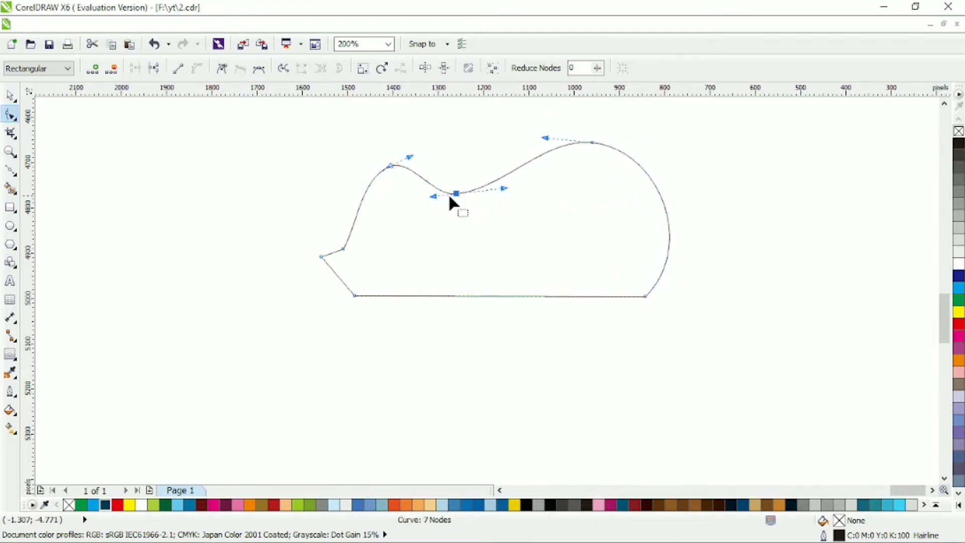
Refine the neck valley by shifting the valley and head-top nodes and adjusting the handles toward the back hump
left_click_drag(457, 194, 462, 188)
left_click_drag(391, 166, 428, 159)
left_click_drag(437, 190, 448, 189)
left_click_drag(507, 178, 493, 183)
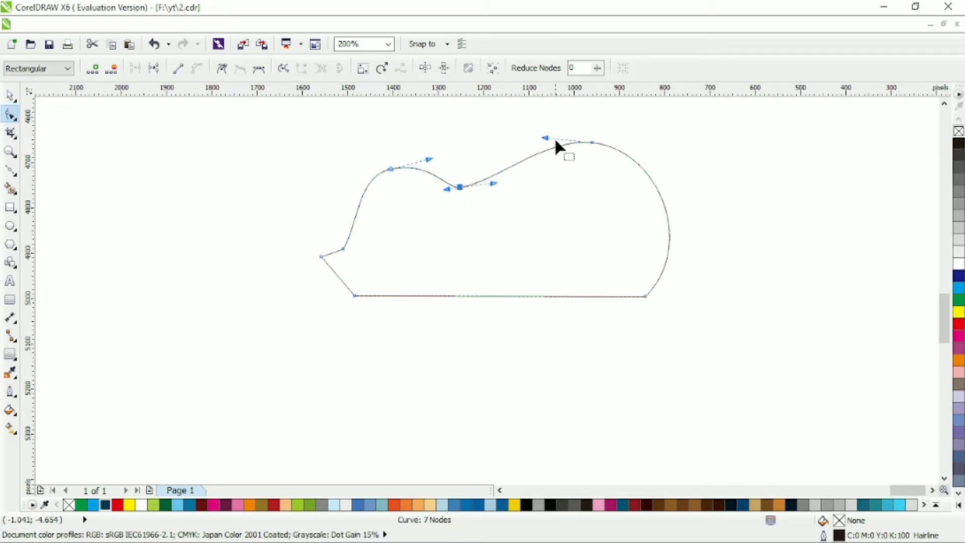
left_click_drag(546, 138, 512, 123)
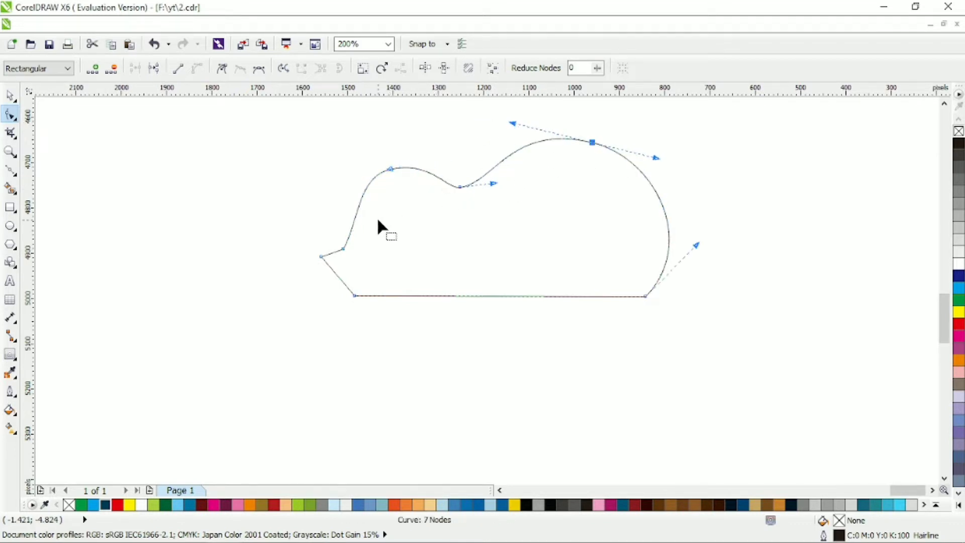
Curve the snout edge and smooth the chin corner of the body outline
mouse_move(347, 250)
left_mouse_down()
mouse_move(324, 257)
mouse_move(323, 279)
mouse_move(324, 256)
mouse_move(350, 259)
left_mouse_up()
left_click(242, 69)
left_click(395, 253)
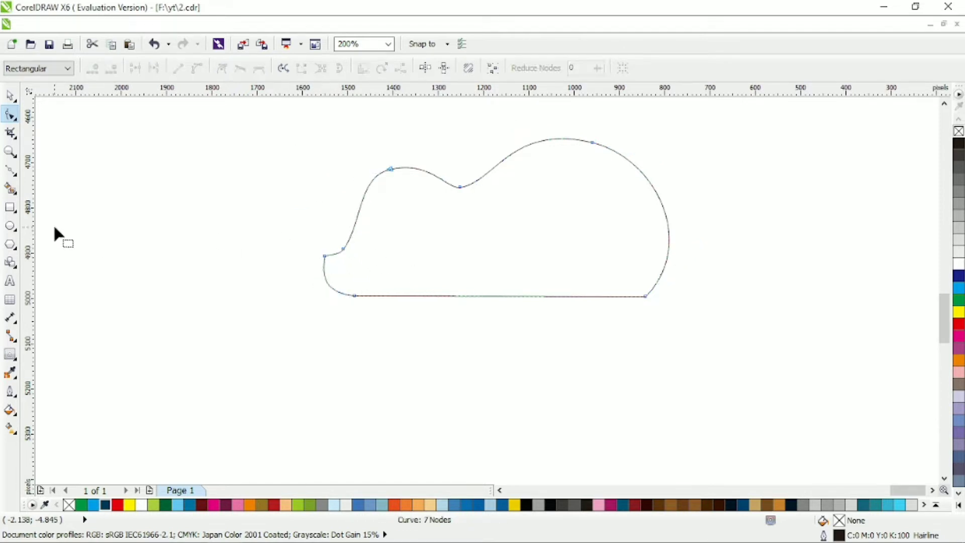
Draw a small closed triangle over the snout tip as the base of the nose
key("F5")
left_click(321, 252)
left_click(339, 250)
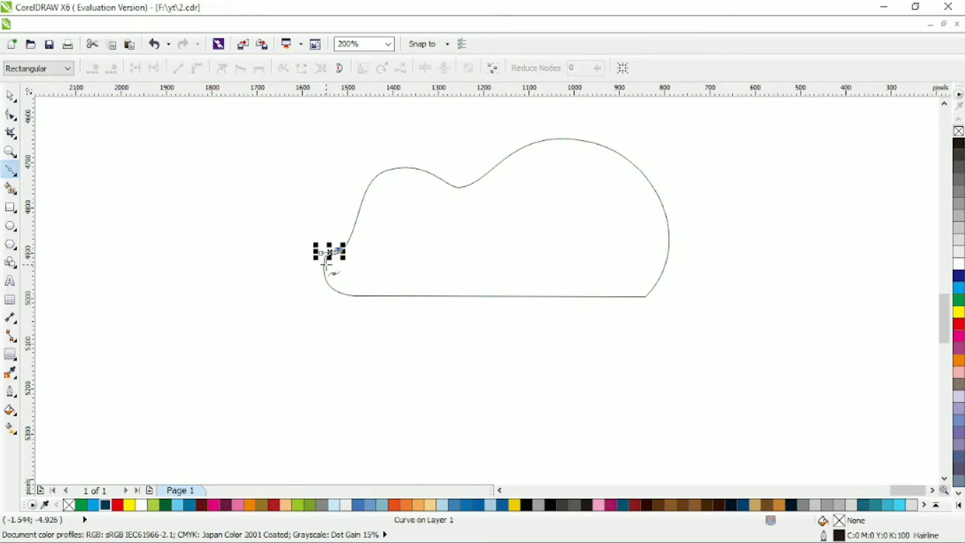
left_click(326, 264)
left_click(321, 254)
Convert the nose triangle to curves and shape its nodes and handles into a rounded nose
key("F10")
scroll(348, 250, "up", 1)
scroll(347, 248, "up", 1)
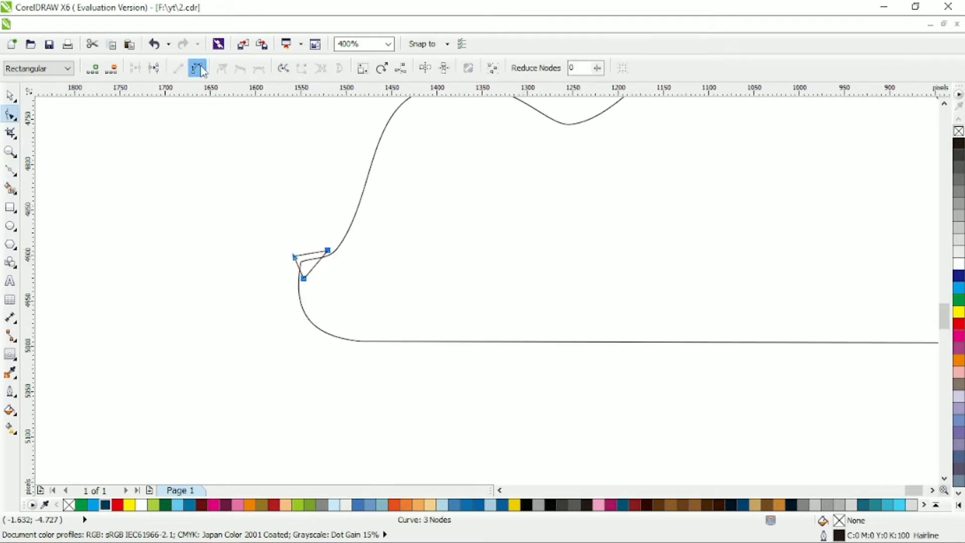
scroll(310, 221, "up", 1)
left_click_drag(331, 251, 378, 302)
left_click_drag(346, 277, 358, 281)
left_click_drag(349, 263, 353, 263)
left_click(277, 290)
mouse_move(293, 271)
left_mouse_down()
mouse_move(295, 263)
mouse_move(274, 327)
mouse_move(262, 266)
mouse_move(294, 265)
mouse_move(282, 290)
mouse_move(290, 271)
left_mouse_up()
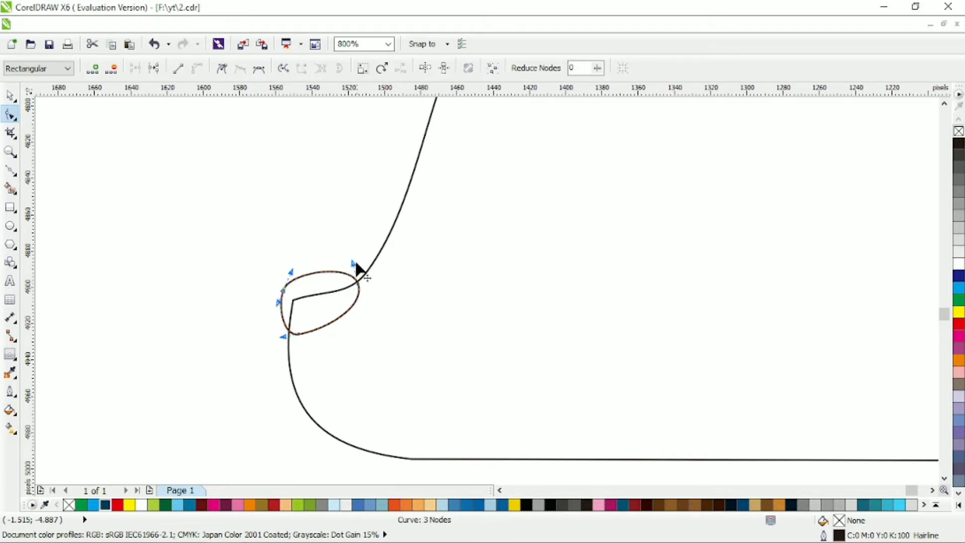
left_click(357, 283)
left_click_drag(323, 330, 330, 333)
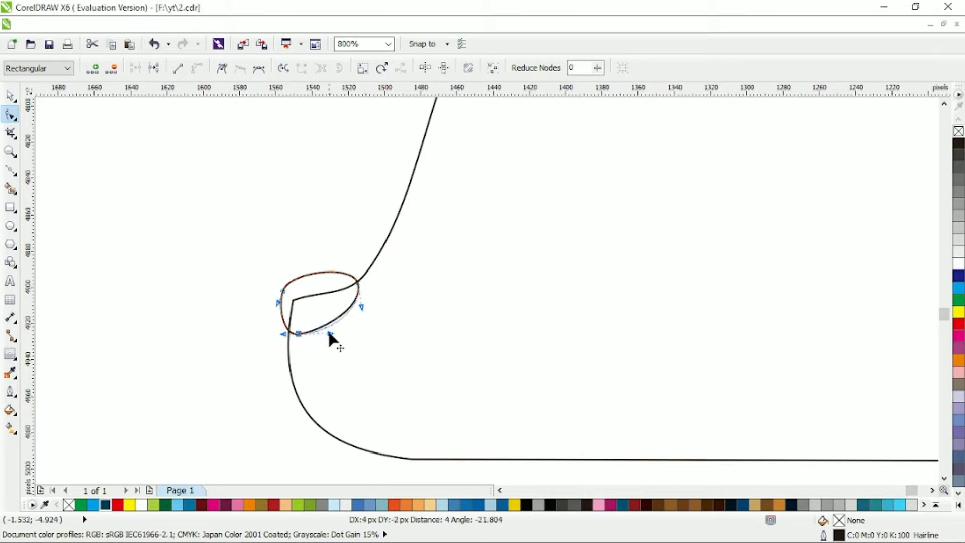
left_click_drag(358, 285, 351, 285)
Enlarge the nose to about 46 × 41 px over the snout tip and fill it with black
left_click(9, 96)
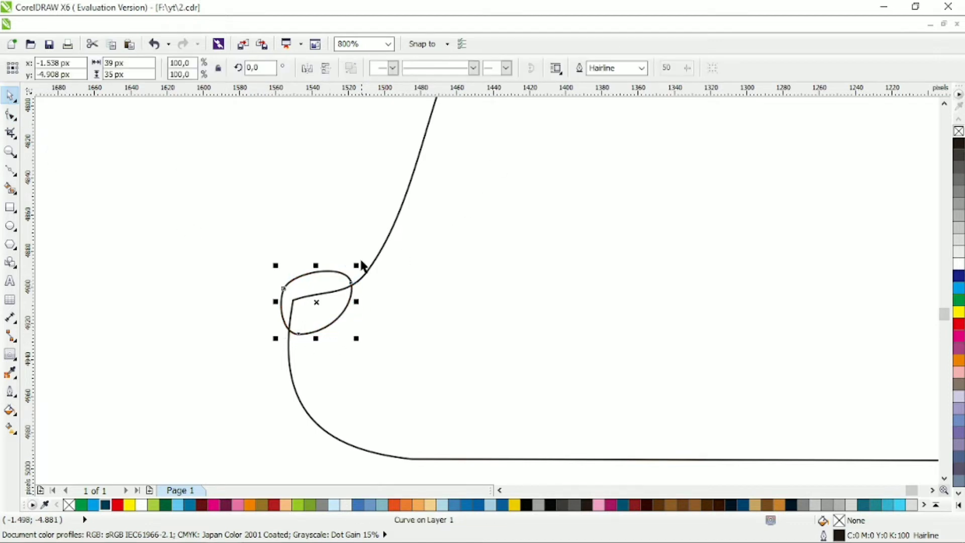
left_click(356, 271)
left_click(359, 272)
left_click_drag(322, 265, 322, 252)
left_click_drag(362, 295, 372, 298)
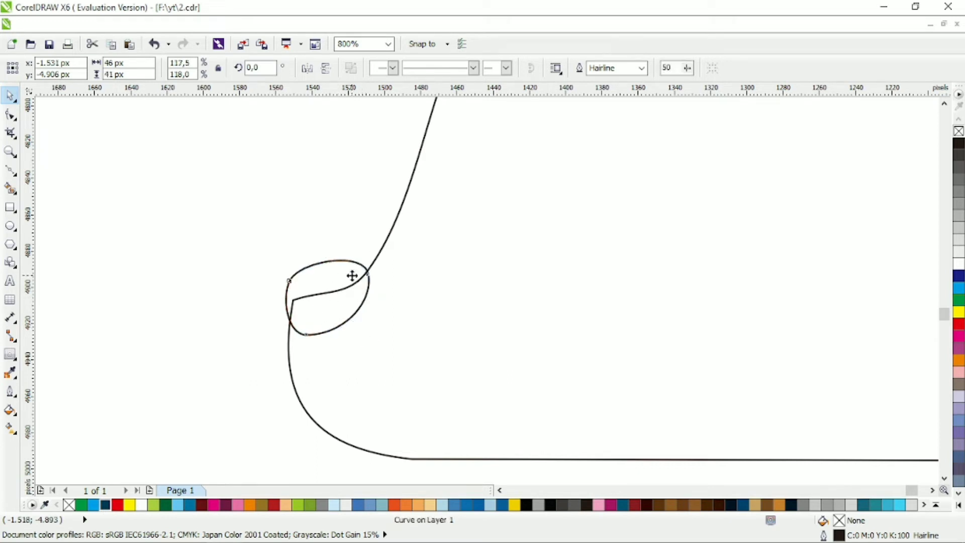
left_click(958, 143)
left_click(300, 240)
scroll(300, 241, "down", 2)
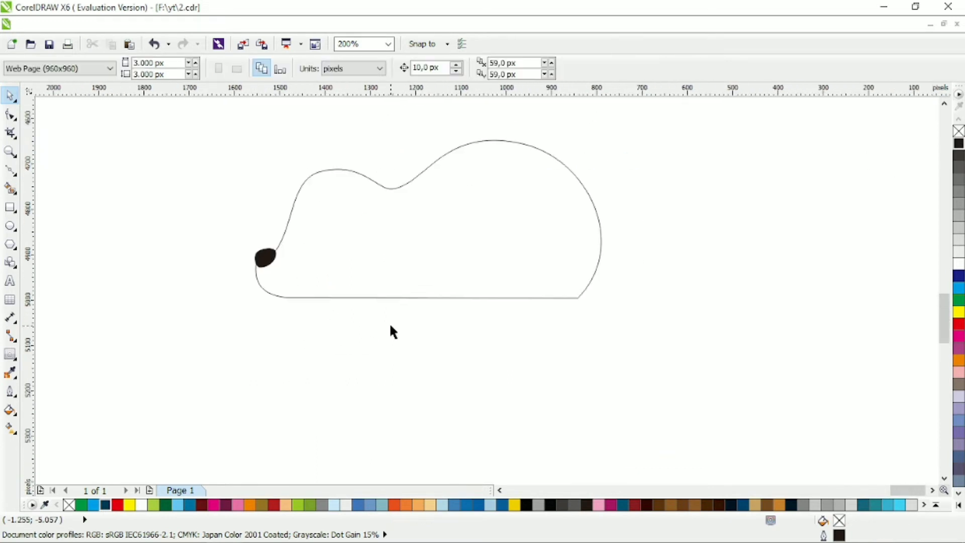
Bulge the forehead outward on the body outline by adjusting the curve handle at the nose
scroll(347, 201, "up", 1)
left_click(345, 219)
left_click(10, 115)
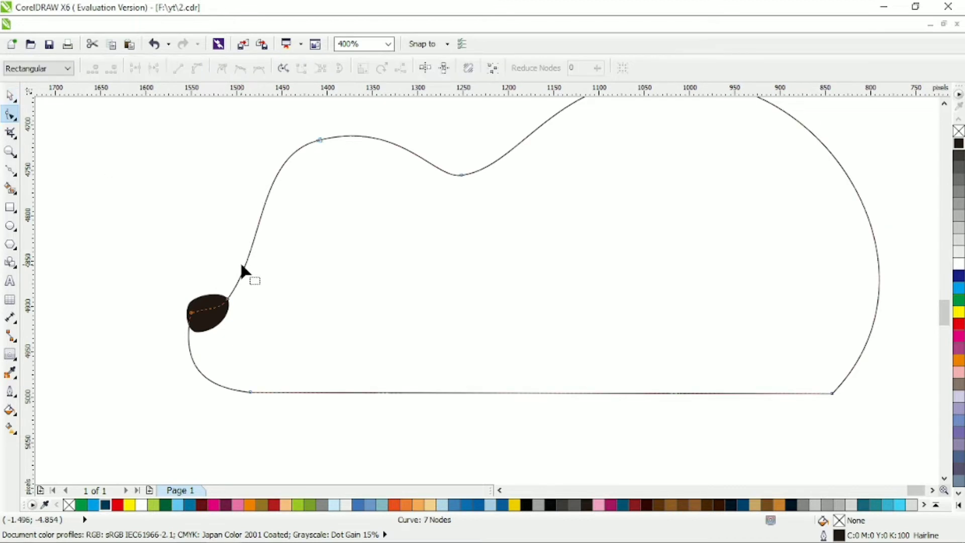
left_click(227, 298)
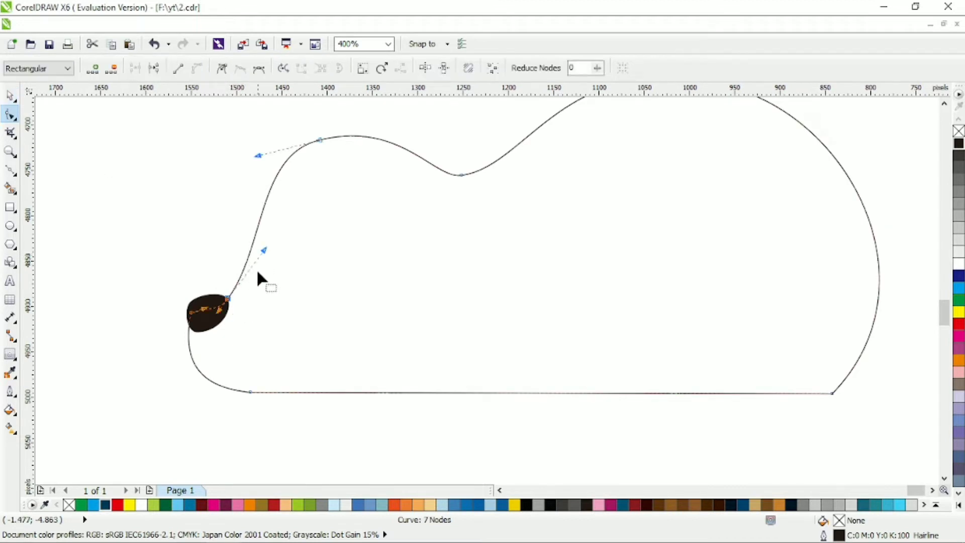
left_click_drag(264, 252, 209, 219)
left_click(320, 139)
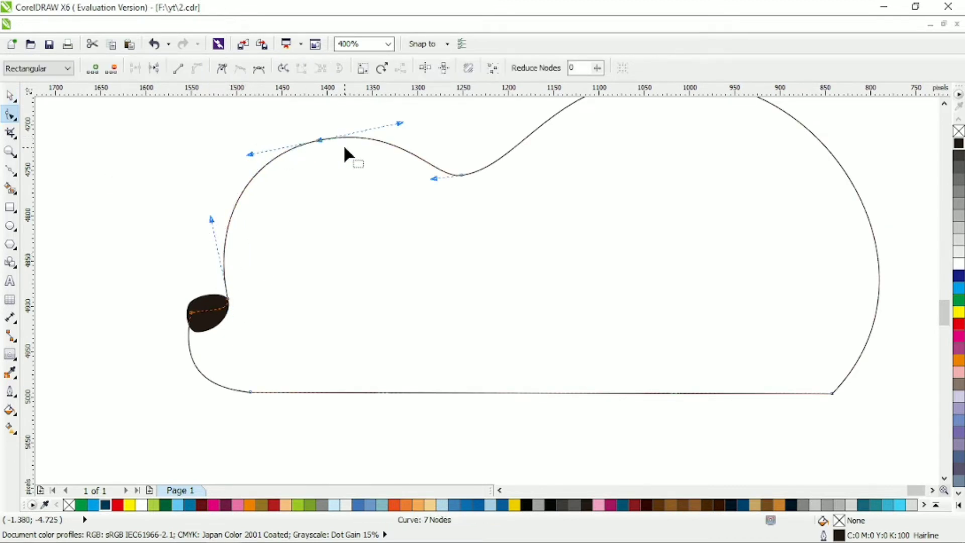
Draw a short slanted line across the top of the head, close it and convert it to curves for the ear
left_click(10, 171)
left_click(315, 162)
left_click(391, 190)
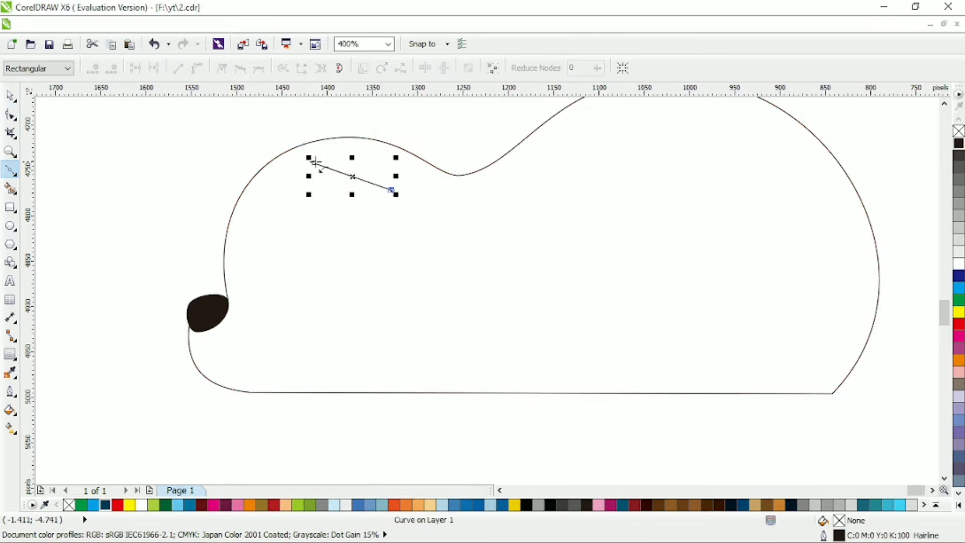
key("F10")
left_click(197, 70)
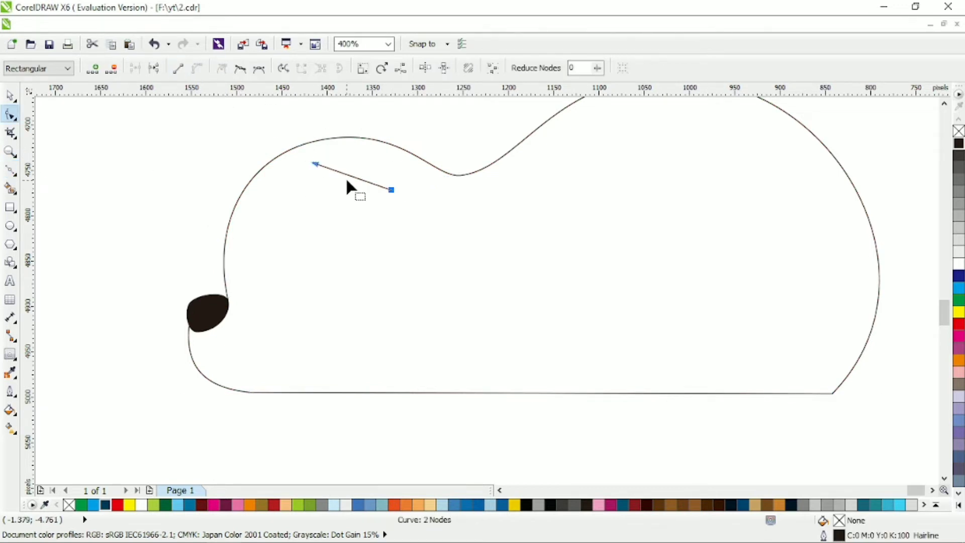
Bend the ear's upper and lower segments outward into a rounded ear shape about 105 × 86 px
left_click_drag(348, 174, 304, 116)
scroll(354, 137, "up", 1)
left_click(315, 206)
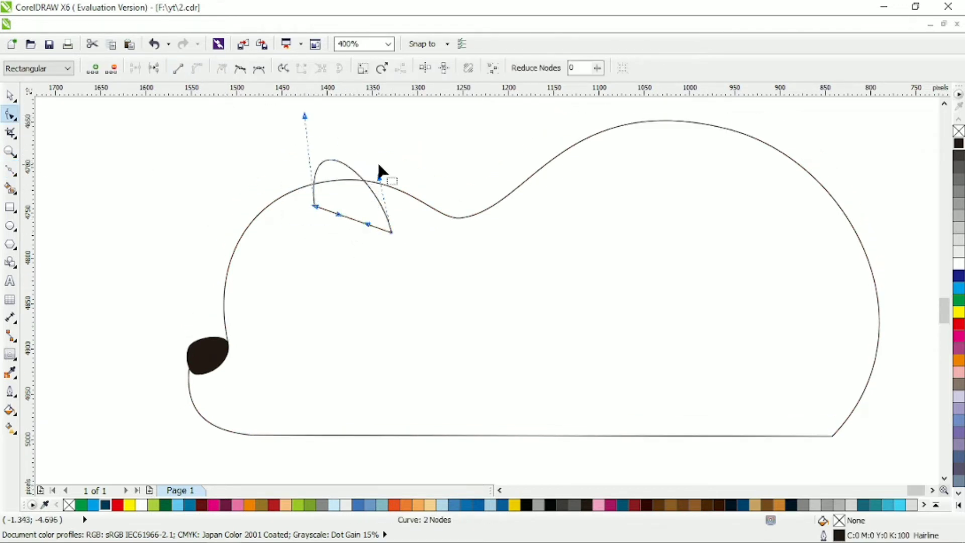
left_click_drag(380, 176, 458, 170)
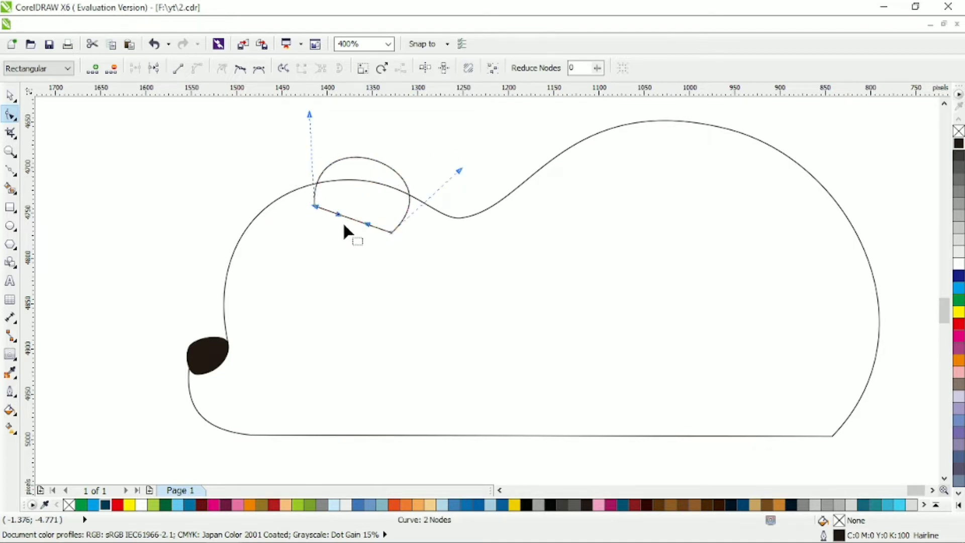
left_click_drag(338, 214, 313, 226)
left_click(392, 233)
Fill the ear with black and the body with white
key("space")
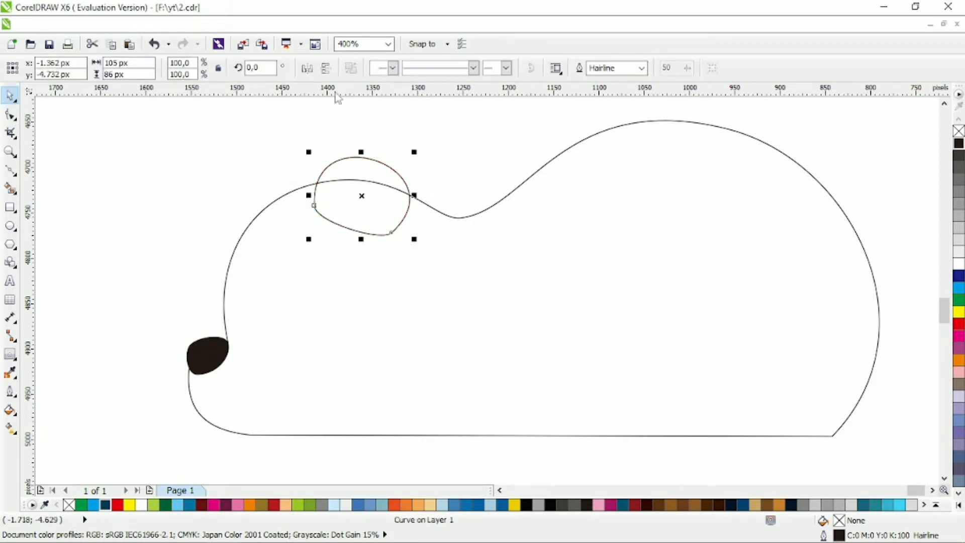
left_click(958, 145)
left_click(863, 129)
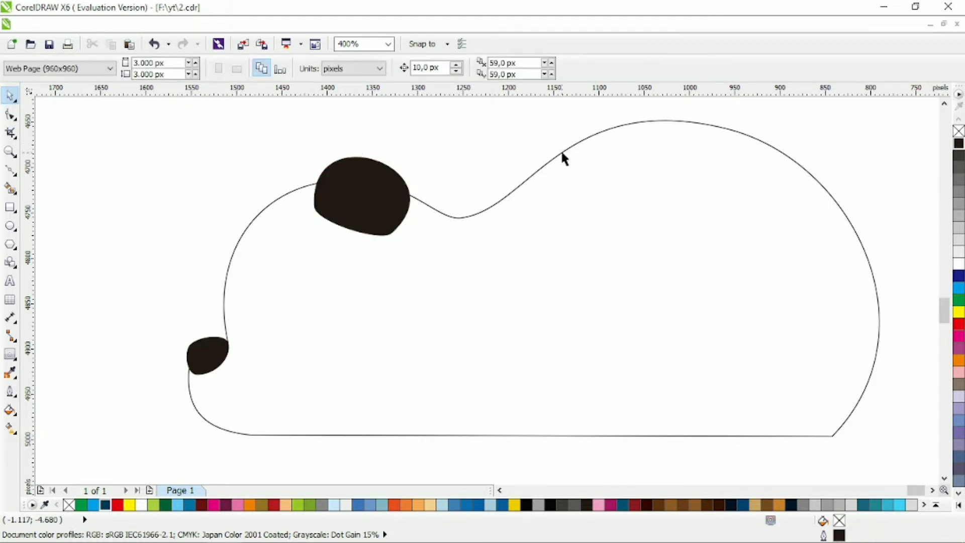
left_click(460, 254)
left_click(958, 263)
Duplicate the ear toward the front of the head and mirror the copy horizontally
left_click_drag(365, 199, 281, 198)
right_click(281, 198)
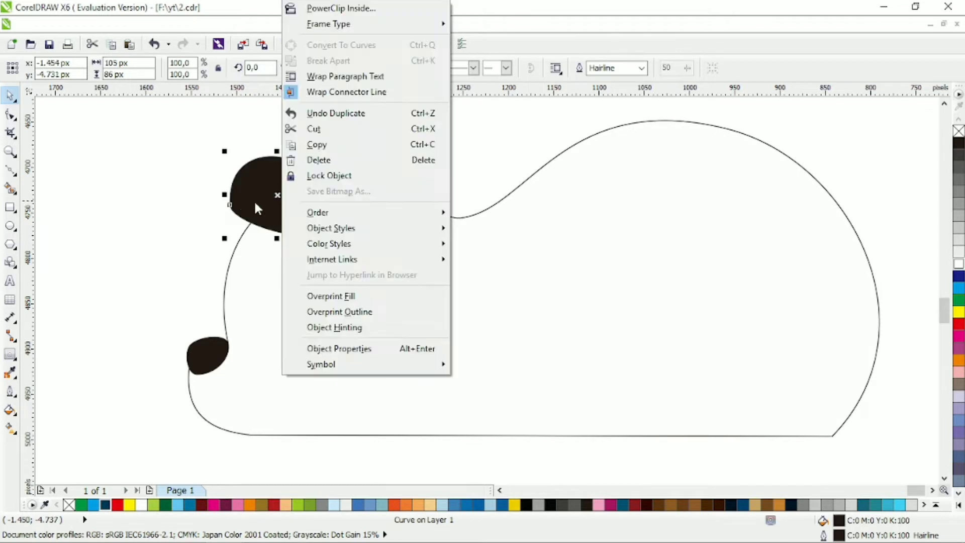
left_click(255, 203)
left_click(268, 188)
left_click(306, 69)
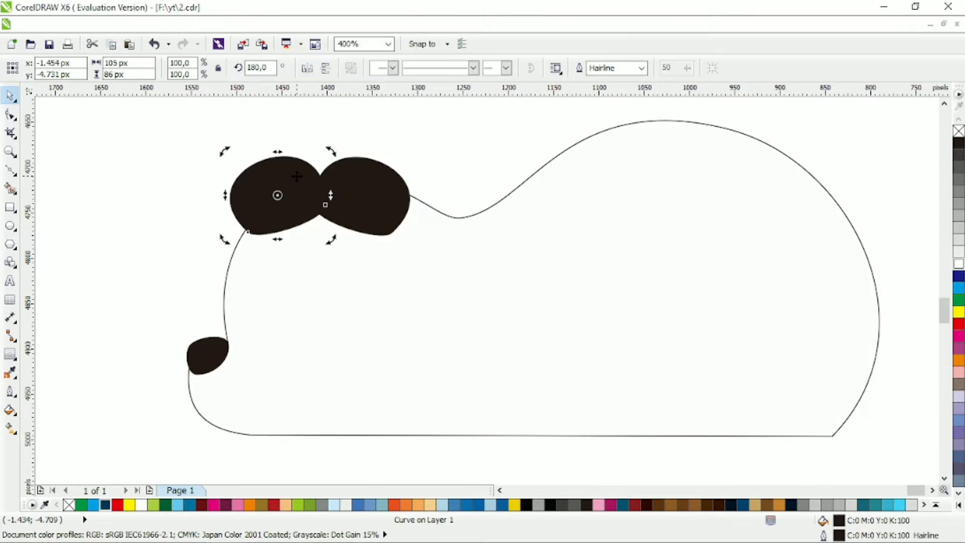
Send the copied ear behind the body, shrink it to about 78 × 63 px and place it on the forehead edge
left_click_drag(297, 176, 320, 179)
key("shift+Page_Down")
left_click(291, 166)
left_click(291, 181)
left_click_drag(276, 192, 320, 170)
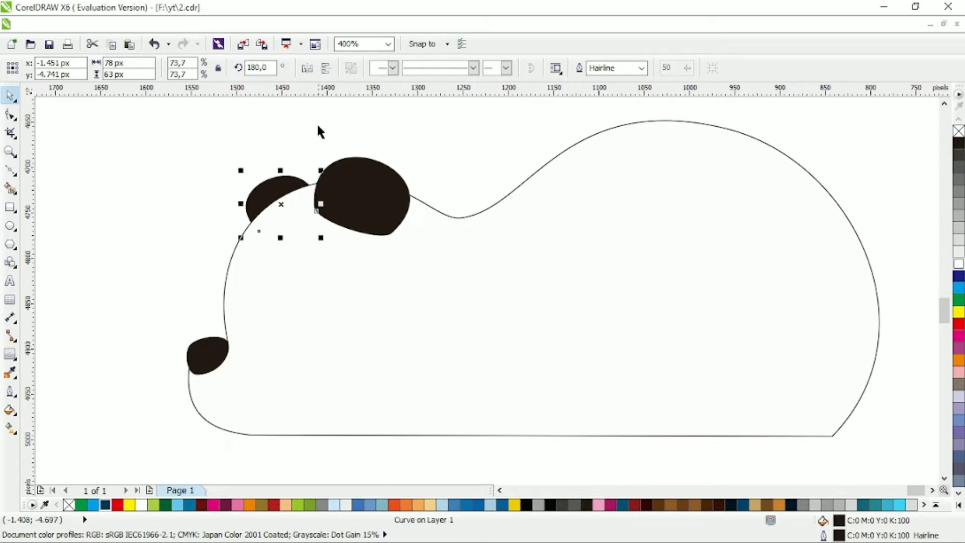
Draw a closed triangle on the face, between the nose and the large ear, for the eye patch
scroll(419, 254, "right", 1)
left_click(10, 170)
left_click(256, 290)
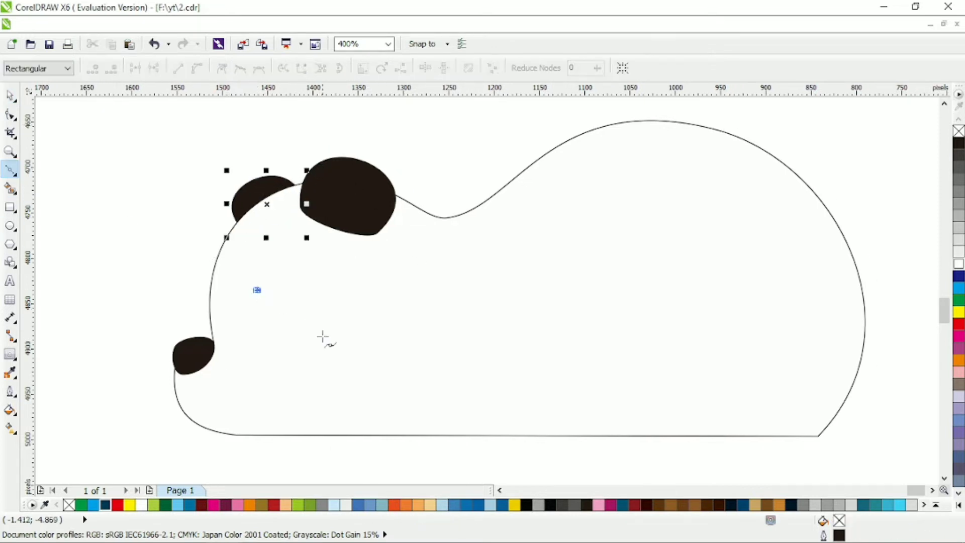
left_click(332, 340)
left_click(255, 336)
left_click(256, 290)
Convert all of the eye patch triangle's segments to curves and make its nodes smooth
key("F10")
key("ctrl+a")
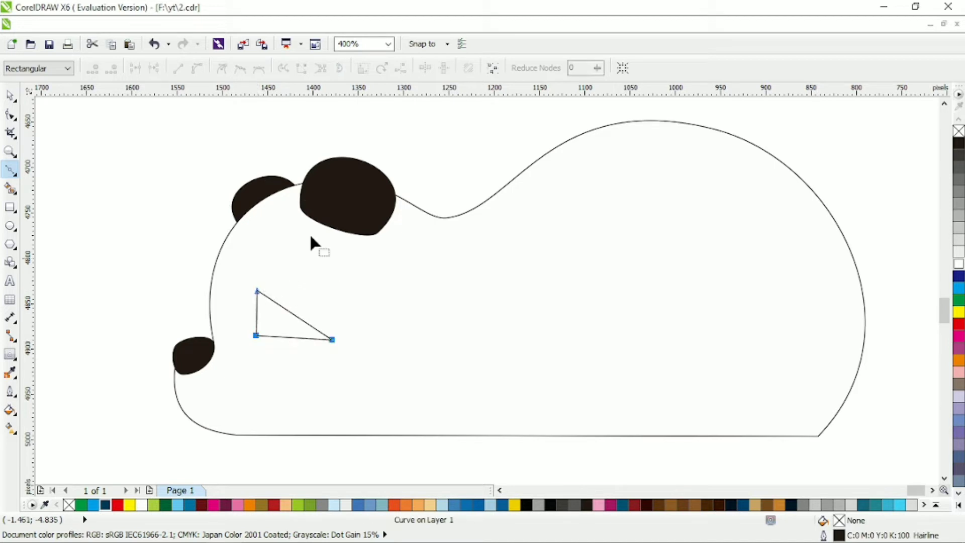
left_click(196, 69)
left_click(241, 69)
left_click(354, 313)
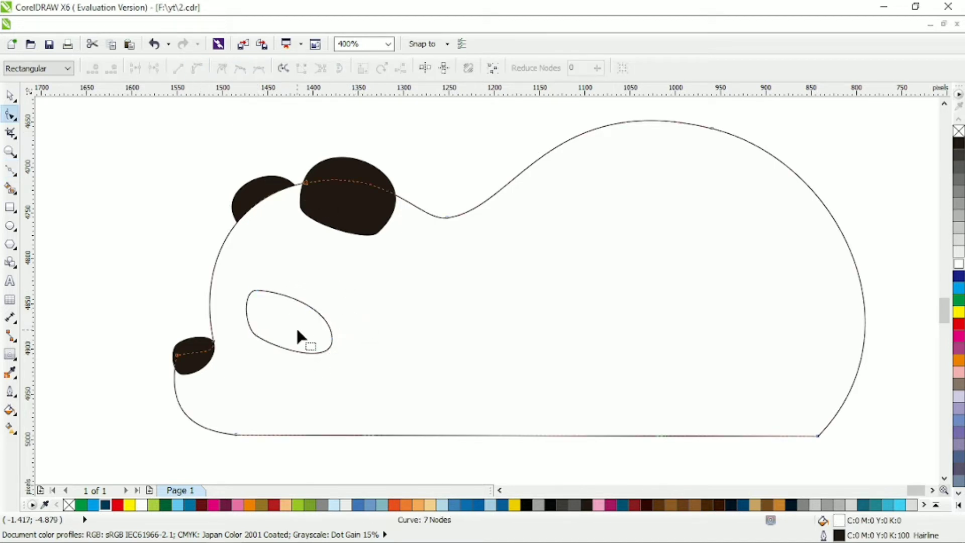
Adjust the eye patch's nodes and handles into a rounded shape about 85 × 85 px and move it closer to the forehead edge
left_click(332, 336)
left_click(331, 340)
left_click_drag(331, 313, 333, 304)
mouse_move(256, 290)
left_mouse_down()
mouse_move(267, 273)
mouse_move(297, 269)
mouse_move(256, 278)
left_mouse_up()
left_click(276, 348)
left_click_drag(276, 348, 261, 349)
left_click_drag(331, 340, 333, 336)
left_click_drag(333, 299, 346, 295)
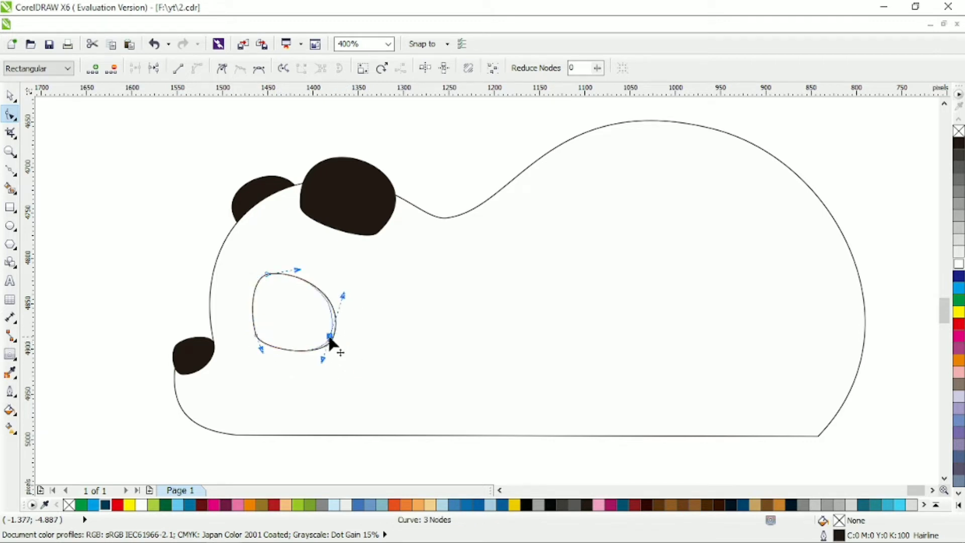
key("space")
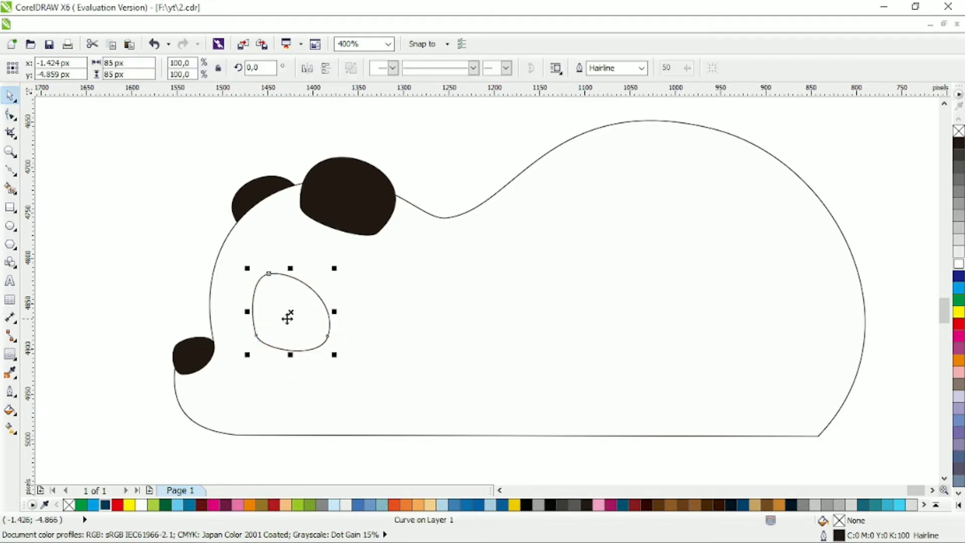
left_click_drag(287, 318, 264, 320)
Shift the nose slightly upward together with the adjoining snout nodes, and nudge the chin node to refine the jaw curve
left_click(219, 295)
left_click(10, 114)
left_click(193, 338, "shift")
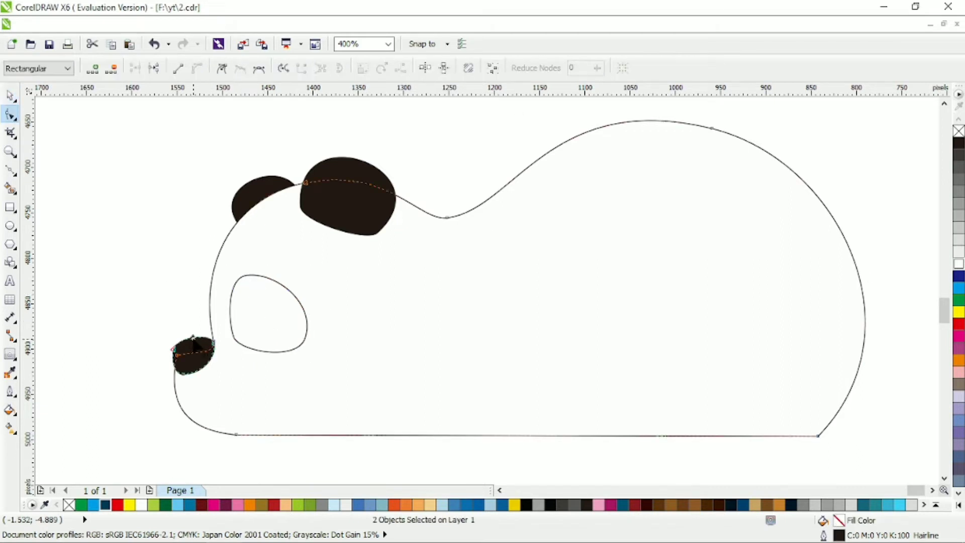
left_click_drag(245, 385, 163, 321)
left_click_drag(213, 343, 213, 335)
left_click(176, 304)
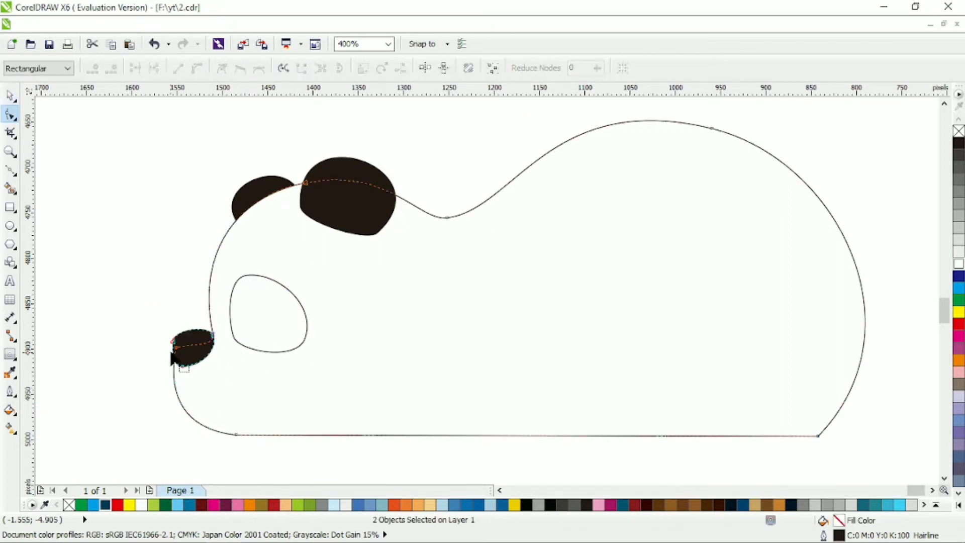
left_click(249, 350)
left_click_drag(221, 406, 241, 432)
Fill the eye patch on the panda's face with solid black
left_click(10, 95)
left_click(281, 334)
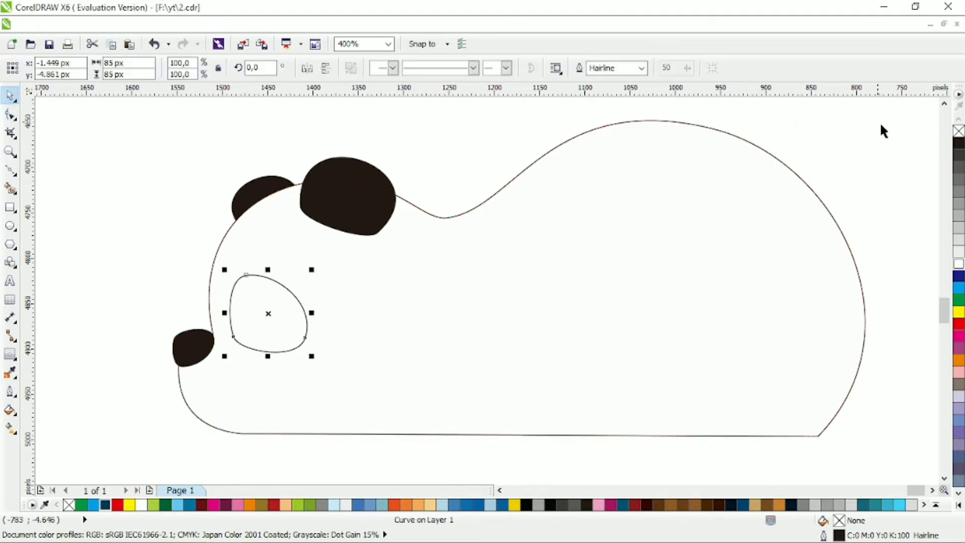
left_click(957, 144)
left_click(826, 122)
scroll(466, 239, "right", 1)
left_click(10, 170)
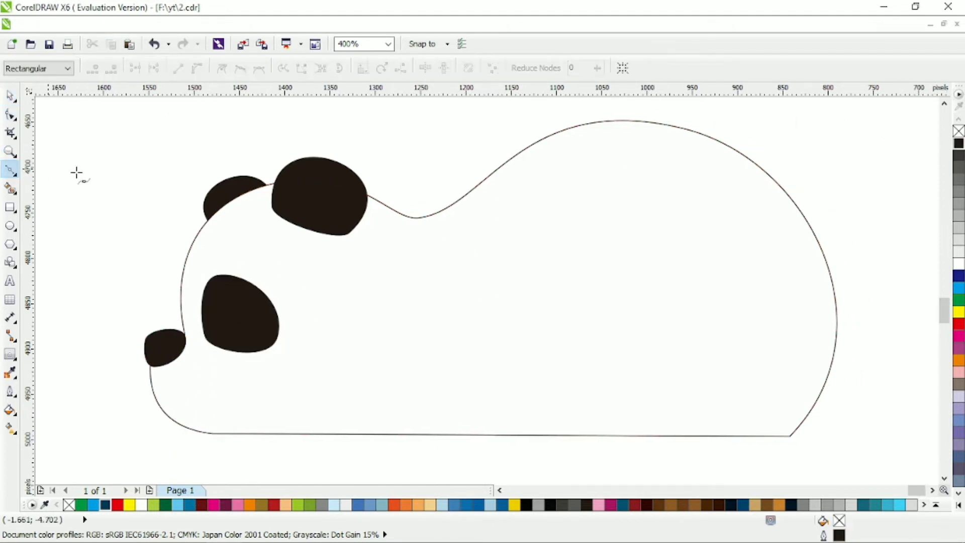
Raise the node at the dip between head and back on the body outline and adjust its handle to make the neck shallower
left_click(10, 115)
left_click(417, 253)
left_click_drag(415, 217, 411, 198)
left_click_drag(478, 189, 465, 172)
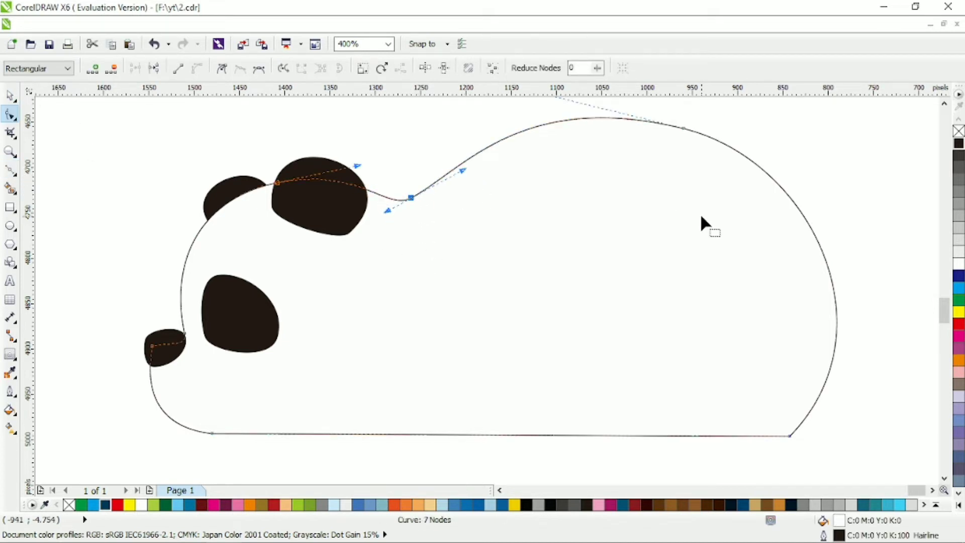
Place a copy of the large ear on the upper rump as the tail and send it behind the body
scroll(700, 213, "up", 2)
key("space")
left_click(127, 119)
left_click_drag(340, 238, 742, 195)
right_click(750, 184)
key("shift+Page_Down")
left_click(787, 159)
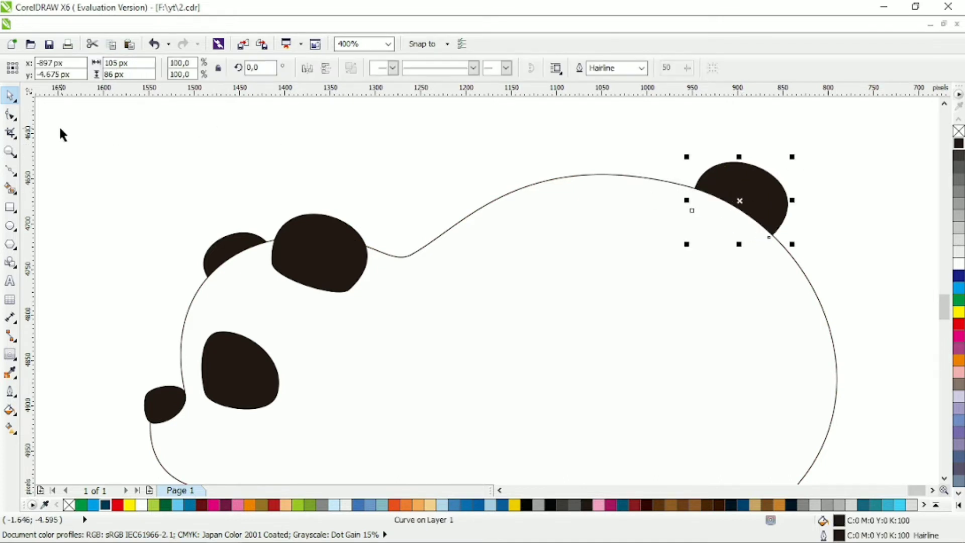
Rotate the tail slightly clockwise, shift it along the rump and adjust its node handles for a rounder curve
left_click(10, 115)
key("space")
left_click(743, 198)
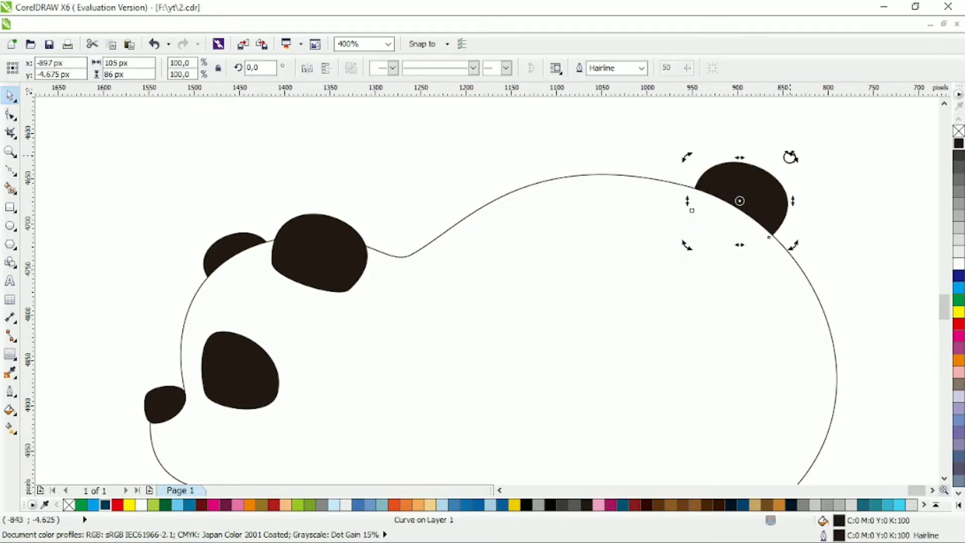
left_click_drag(756, 192, 764, 193)
key("F10")
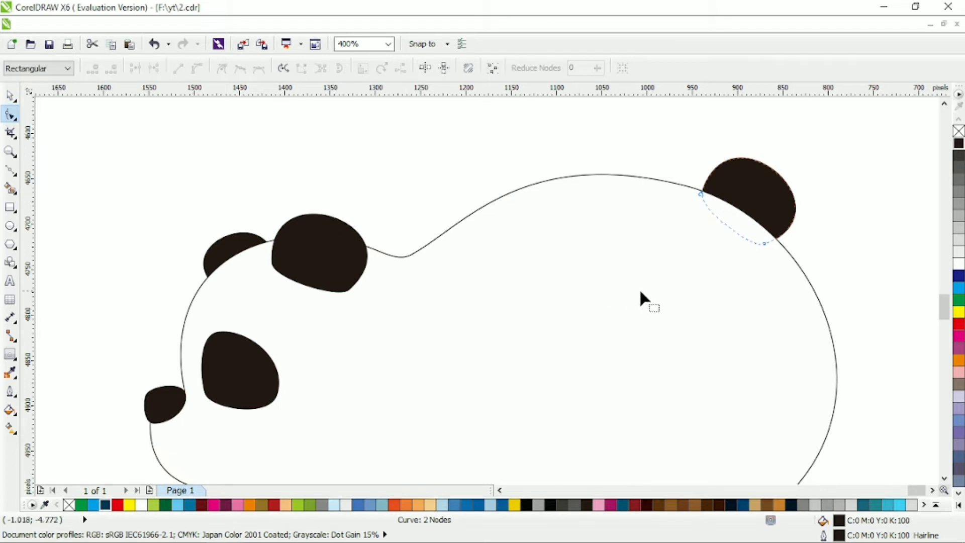
left_click(741, 211)
left_click_drag(726, 104, 725, 103)
left_click_drag(854, 214, 861, 213)
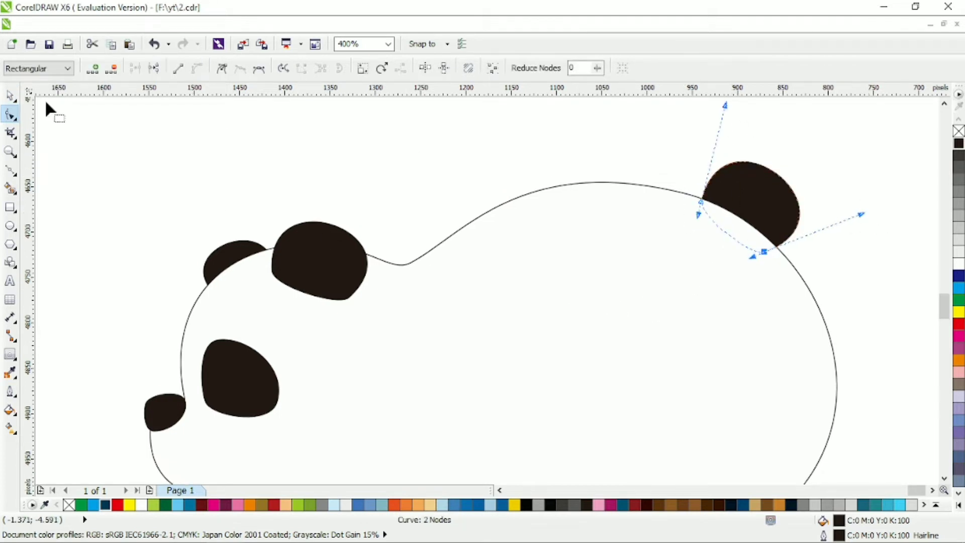
Rotate the tail to 345.8 degrees and move it slightly lower on the rump
left_click(10, 95)
left_click(721, 195)
left_click_drag(697, 157, 693, 162)
left_click_drag(762, 198, 758, 207)
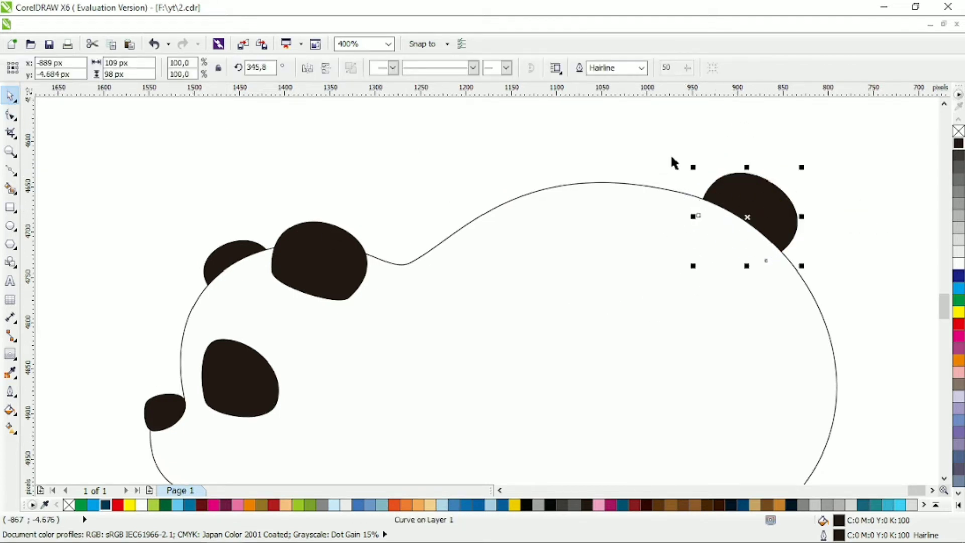
left_click(670, 152)
Draw a closed four-sided shape across the body just behind the large ear, extending past the back and belly, for the shoulder band
scroll(703, 243, "down", 1)
scroll(779, 338, "up", 1)
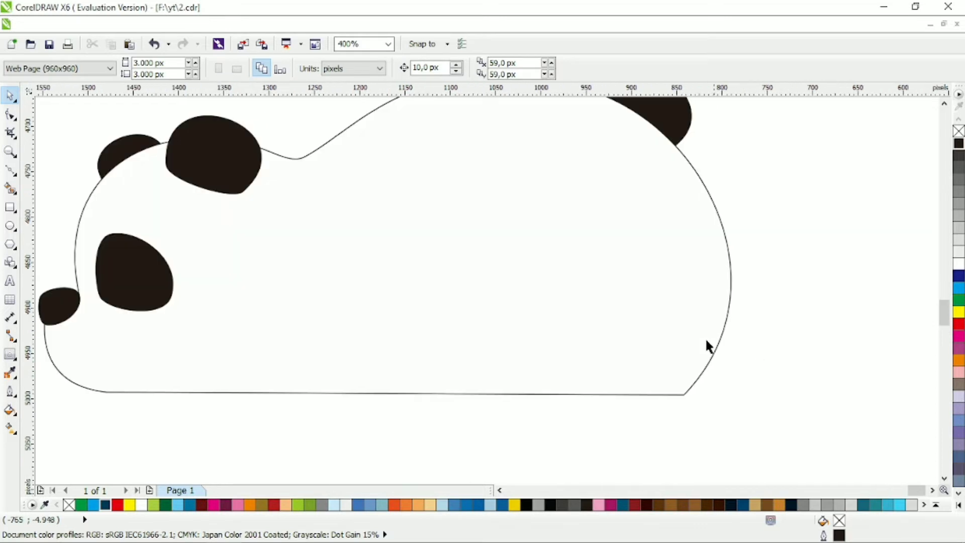
left_click(10, 171)
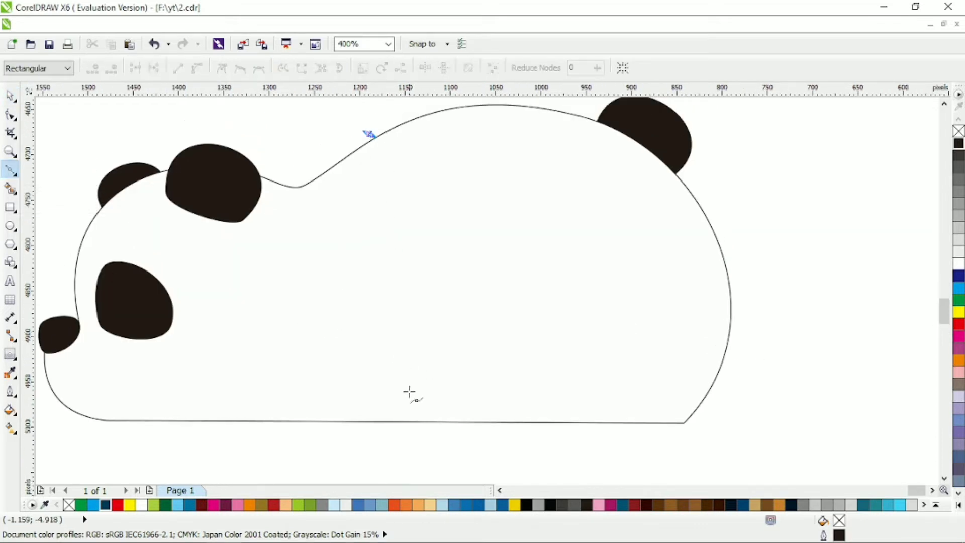
left_click(373, 431)
left_click(287, 433)
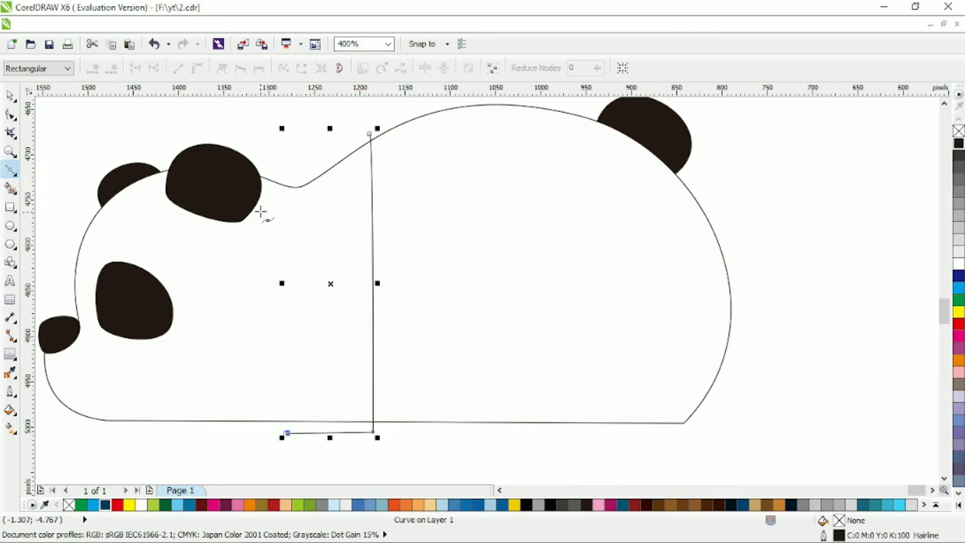
left_click(262, 160)
left_click(369, 134)
Shift the shoulder band's two lower nodes toward the head, convert its segments to curves and bow both long sides toward the rump
left_click(10, 114)
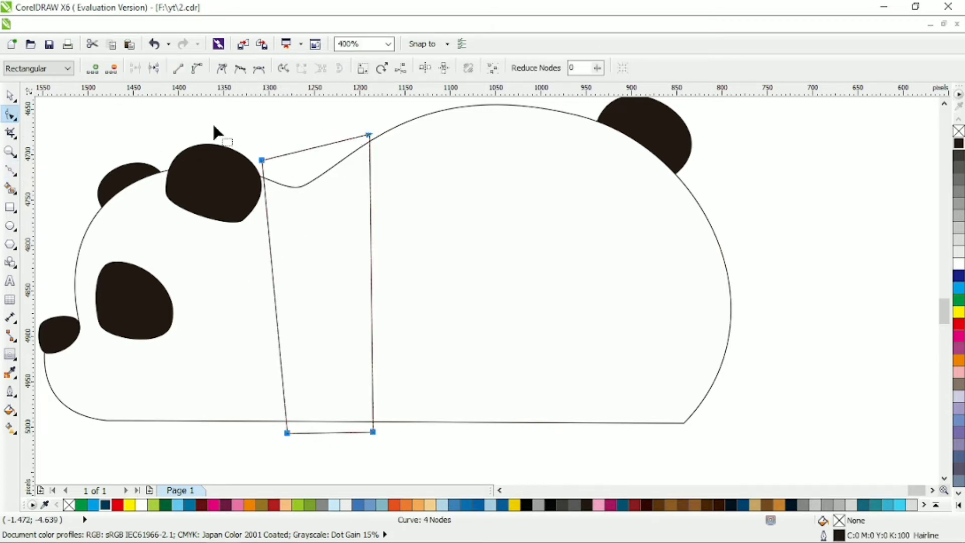
left_click_drag(287, 432, 257, 441)
left_click_drag(375, 446, 317, 436)
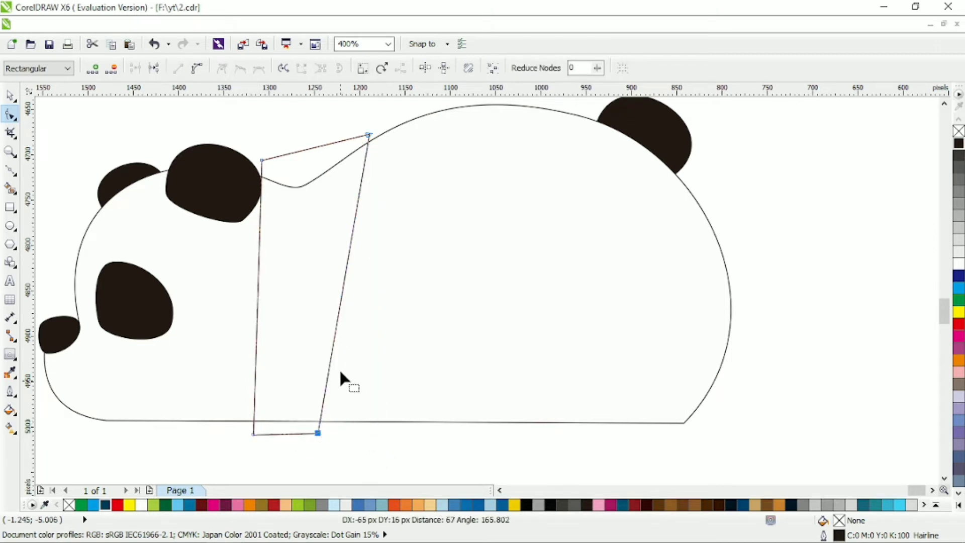
left_click(199, 72)
left_click_drag(256, 296, 278, 295)
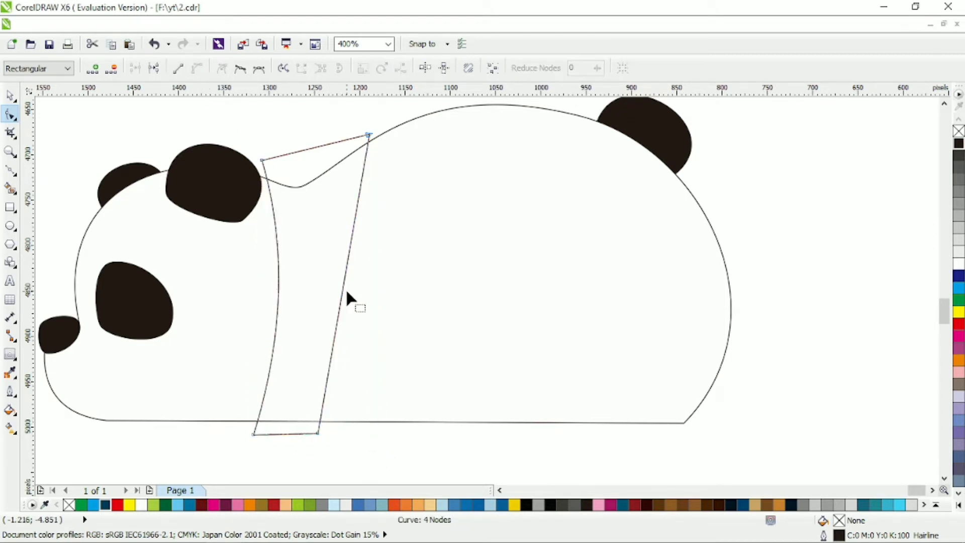
left_click_drag(344, 292, 373, 294)
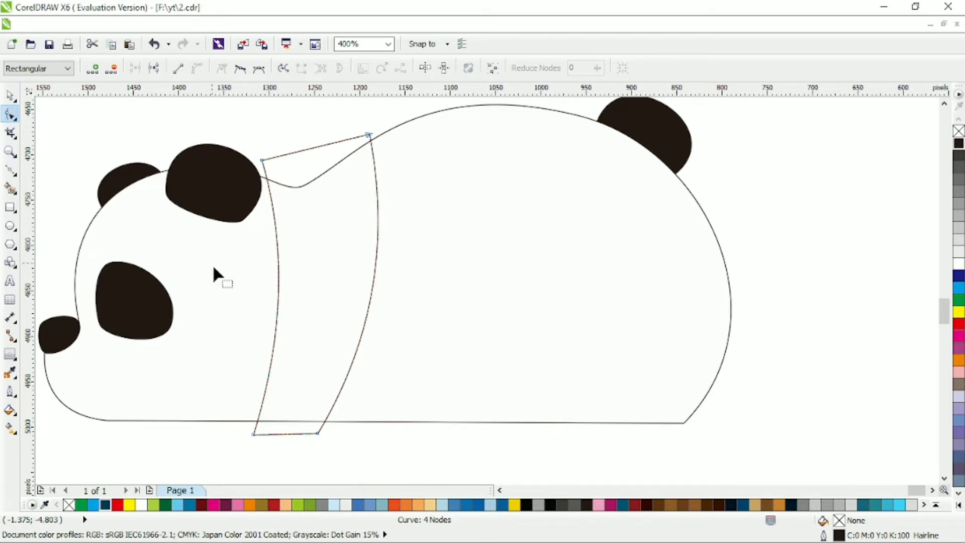
Intersect the shoulder band with the body, fill the overlapping piece black and remove the leftover band outline
left_click(10, 96)
left_click(429, 160, "shift")
left_click(455, 68)
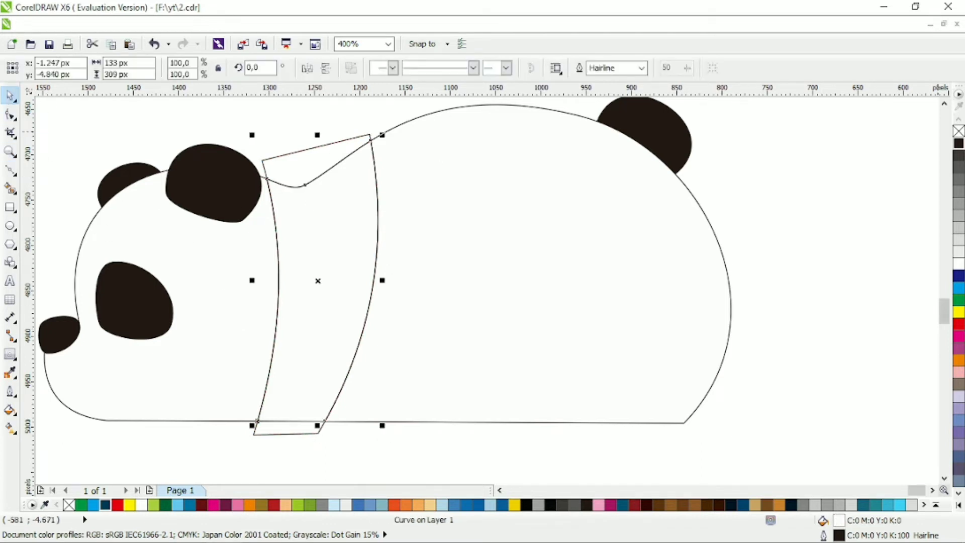
left_click(958, 144)
left_click(344, 125)
Draw a closed triangle for the arm, starting inside the lower shoulder band and reaching along the belly line toward the rump
left_click(10, 171)
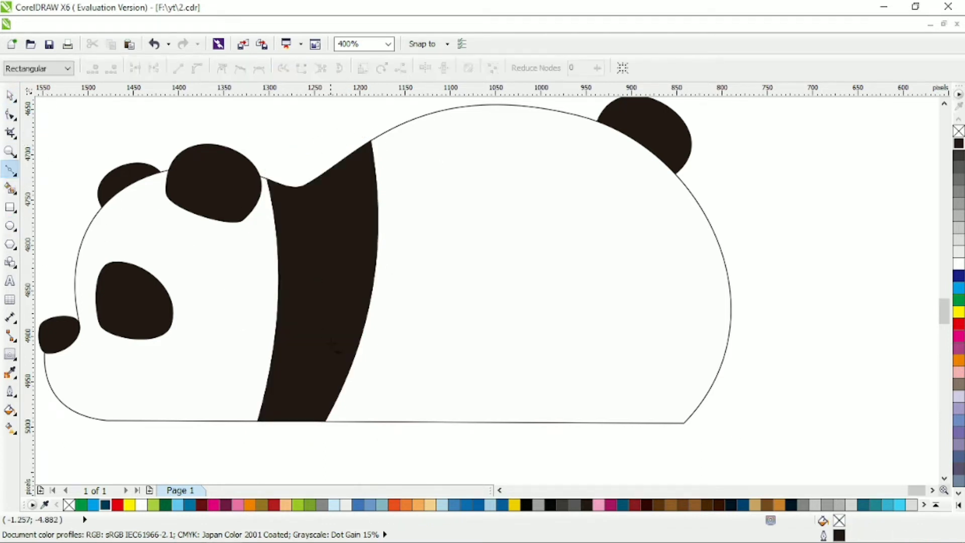
left_click(451, 422)
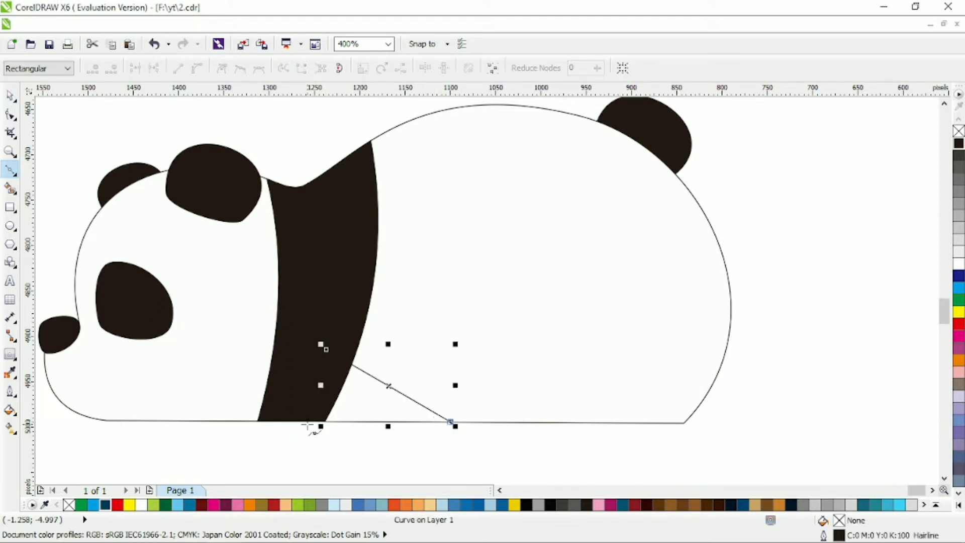
left_click(305, 420)
left_click(326, 349)
Curve the arm triangle into a rounded paw bulging slightly below the belly line and fill it black
key("F10")
key("ctrl+a")
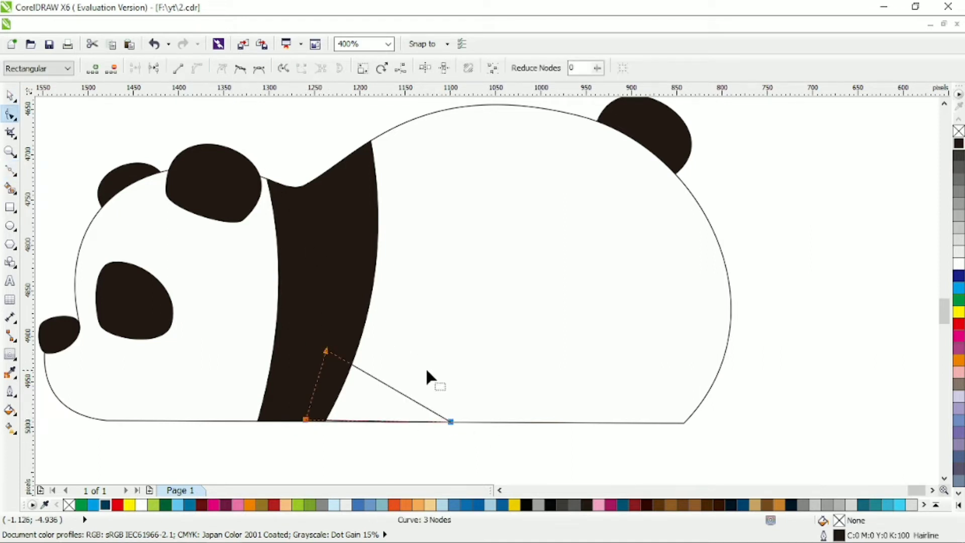
left_click_drag(389, 386, 469, 383)
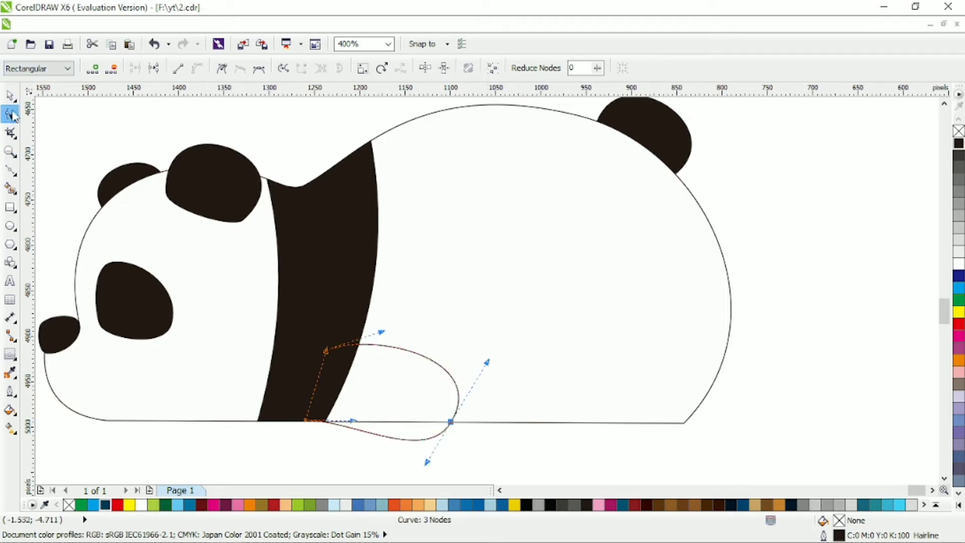
left_click(10, 94)
left_click(958, 143)
Draw a closed four-node shape for the hind leg, from the middle of the rump down to just below the belly line
left_click(10, 171)
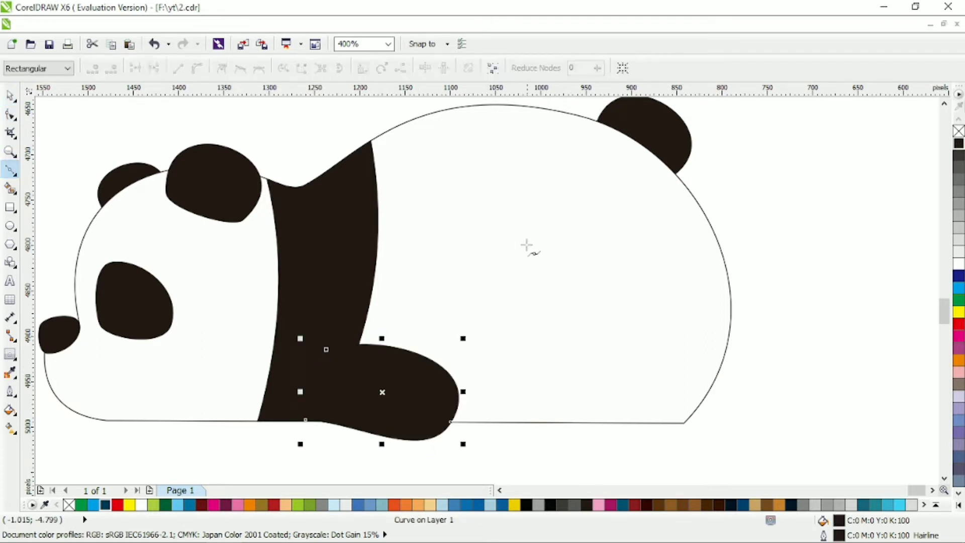
left_click(667, 233)
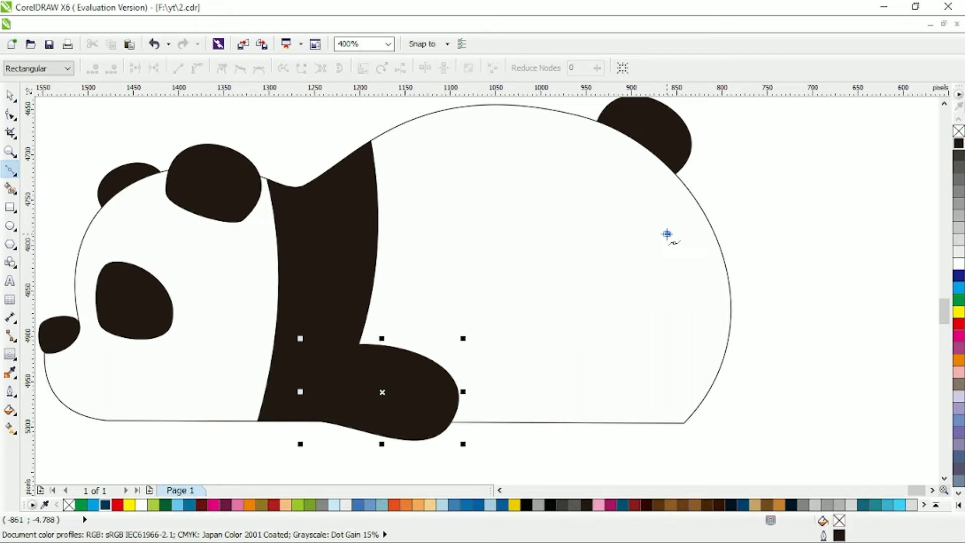
left_click(618, 406)
left_click(599, 430)
left_click(712, 422)
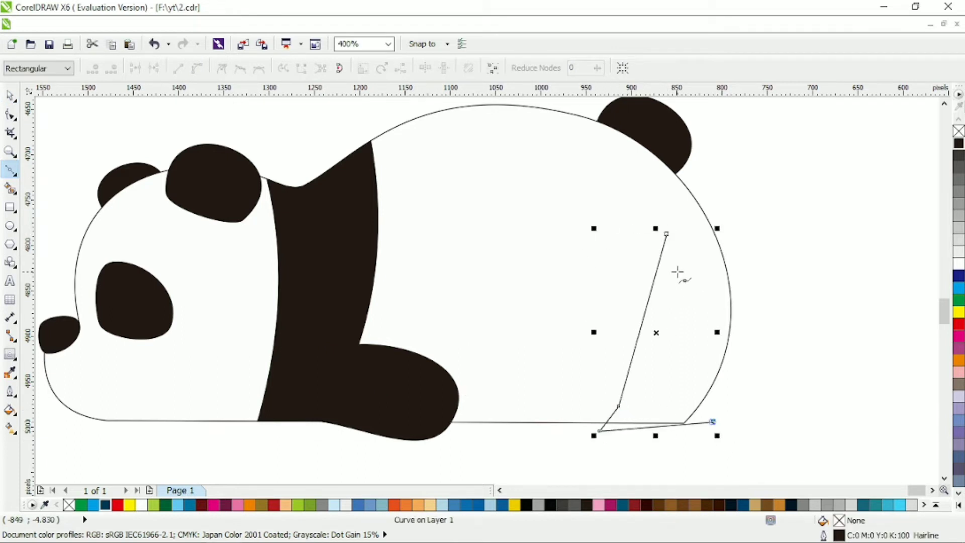
left_click(667, 234)
Smooth the hind leg's nodes and adjust their handles into a rounded thigh with a small foot, about 154 × 229 px
key("F10")
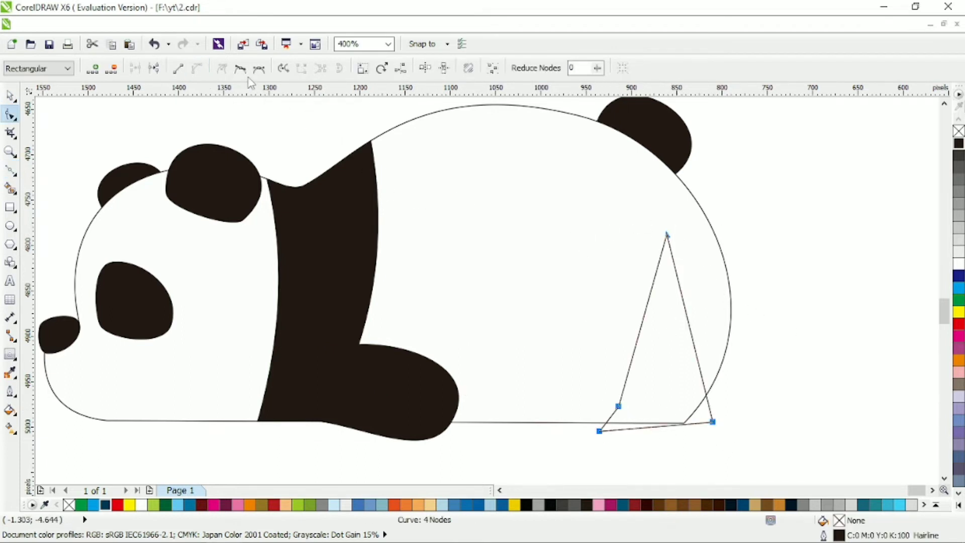
left_click(241, 70)
left_click(667, 234)
left_click_drag(728, 243, 744, 230)
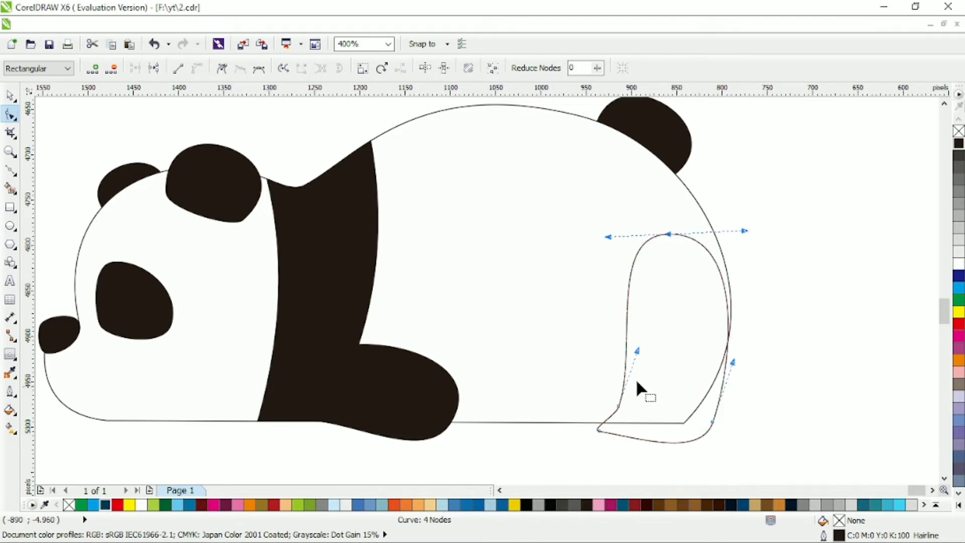
left_click_drag(636, 350, 579, 281)
left_click_drag(637, 437, 606, 426)
left_click(711, 422)
left_click_drag(732, 363, 759, 374)
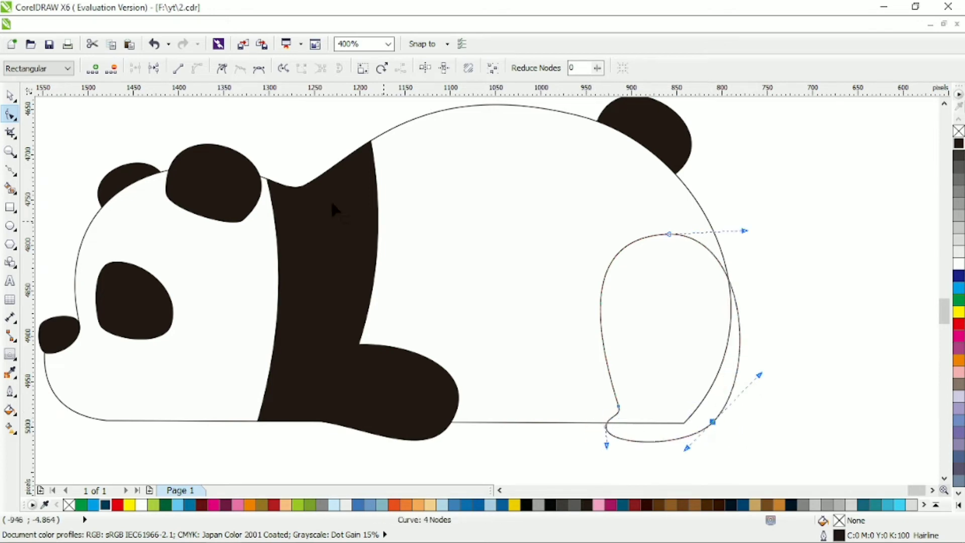
Fill the hind leg black and nudge it slightly upward on the rump
left_click(10, 94)
left_click(650, 285)
left_click(958, 144)
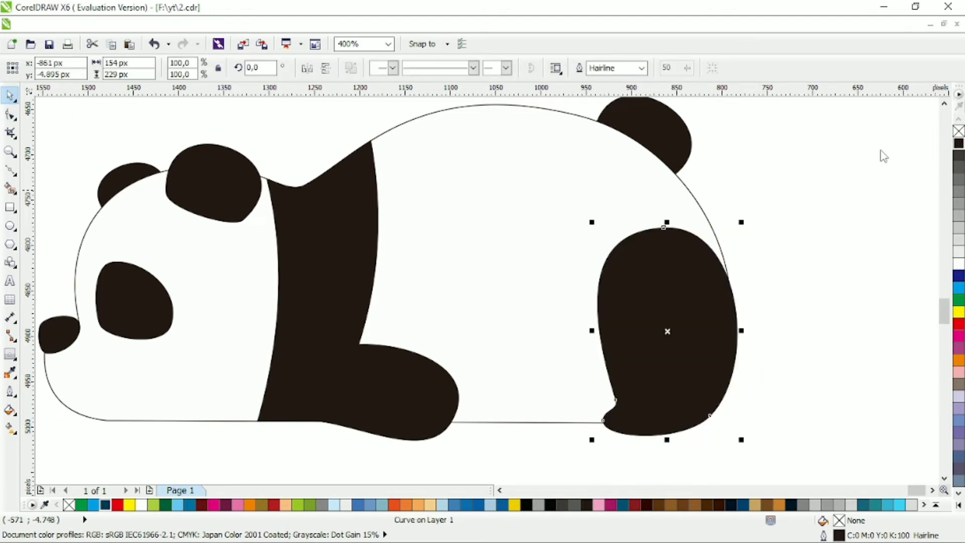
left_click(766, 207)
Select the body, nose, both ears, eye patch and shoulder band, and narrow them together to 88.9% of their width
scroll(774, 201, "down", 1)
scroll(767, 193, "up", 1)
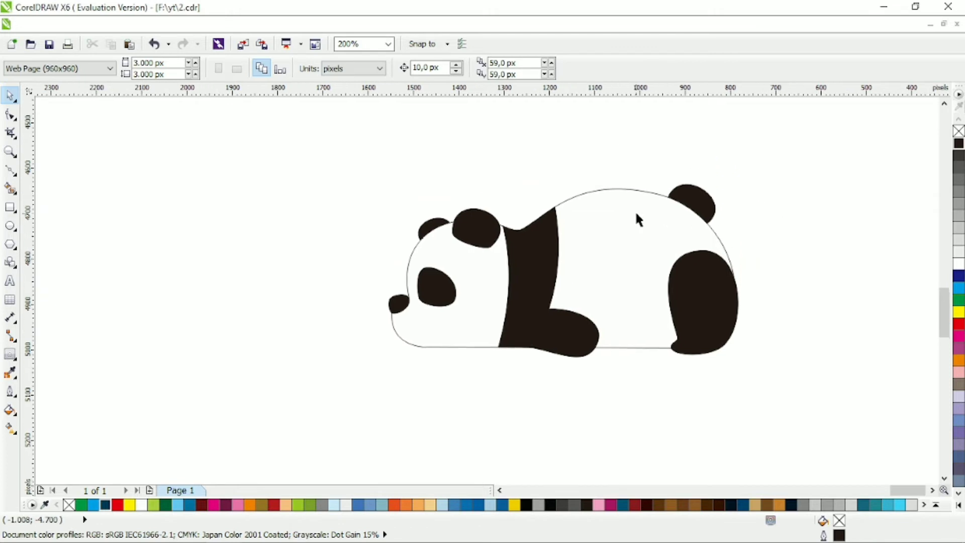
left_click(637, 216)
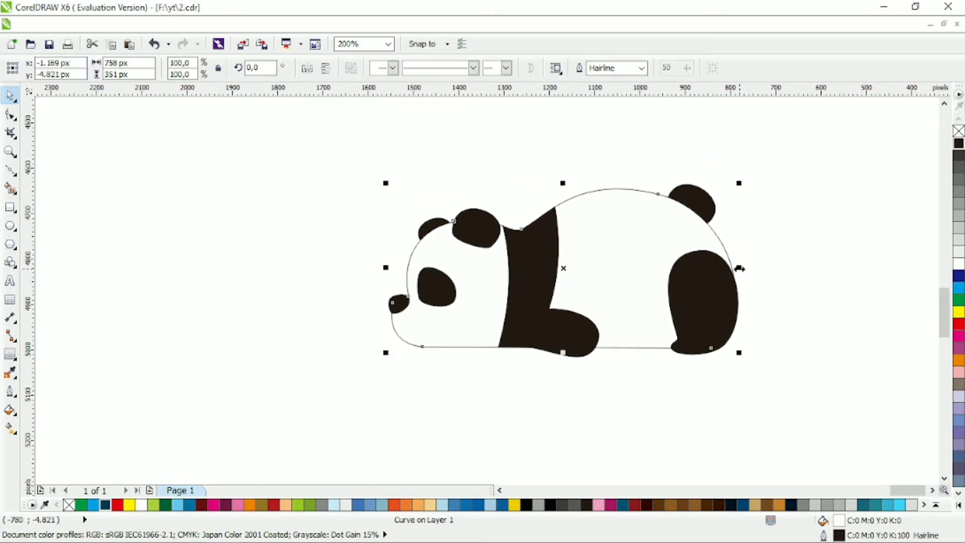
left_click_drag(309, 165, 463, 355)
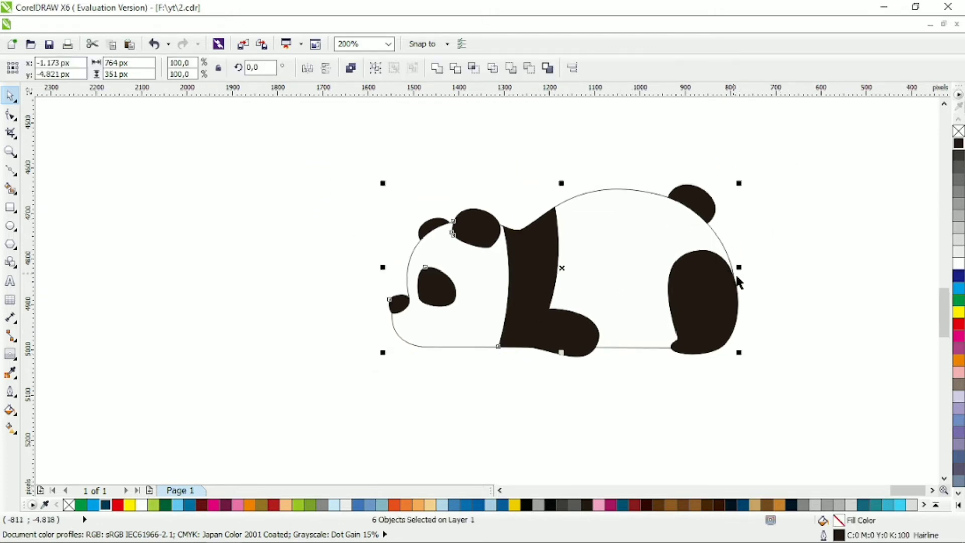
left_click_drag(737, 271, 700, 267)
key("Escape")
Move the hind leg, tail and arm together toward the head to fit the narrowed body
left_click(709, 292)
left_click(691, 211, "shift")
left_click(573, 333, "shift")
left_click_drag(574, 338, 543, 337)
Nudge the tail slightly down against the rump
left_click(712, 273)
left_click(619, 231)
left_click_drag(662, 197, 661, 203)
left_click(702, 207)
left_click(606, 240)
left_click(706, 198)
Thicken the body's outline, trying 2.0 mm and settling on a width of 1.0 mm
scroll(706, 197, "up", 1)
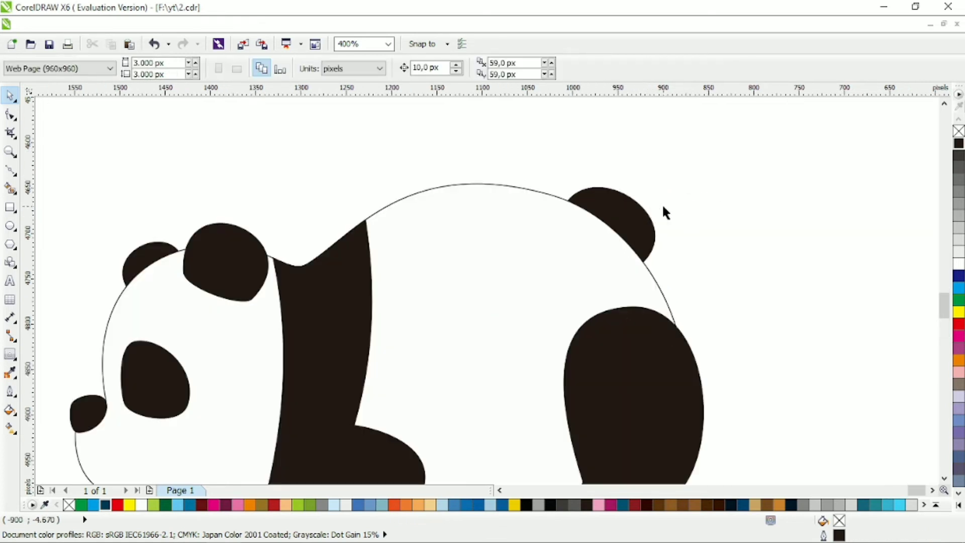
scroll(664, 211, "down", 2)
left_click(599, 223)
left_click(641, 68)
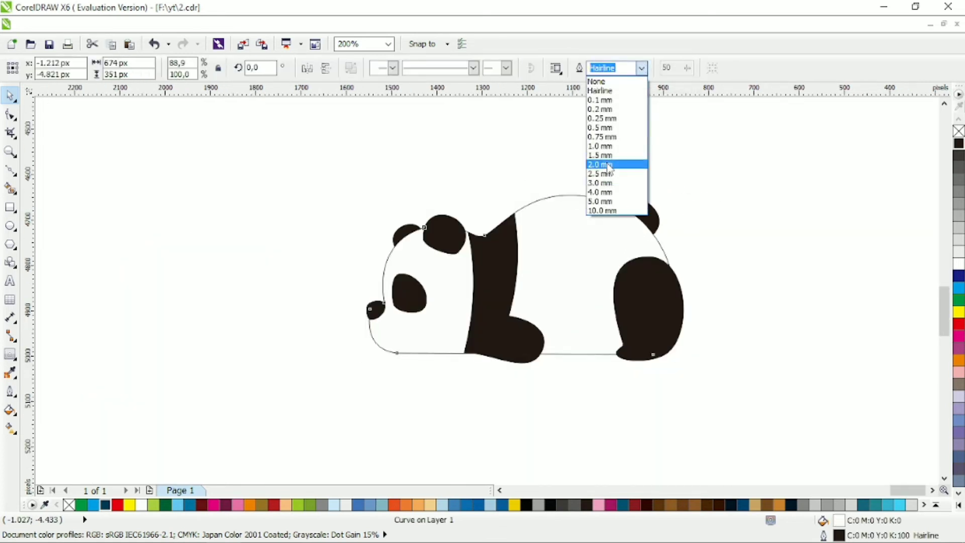
left_click(613, 164)
left_click(641, 68)
left_click(601, 145)
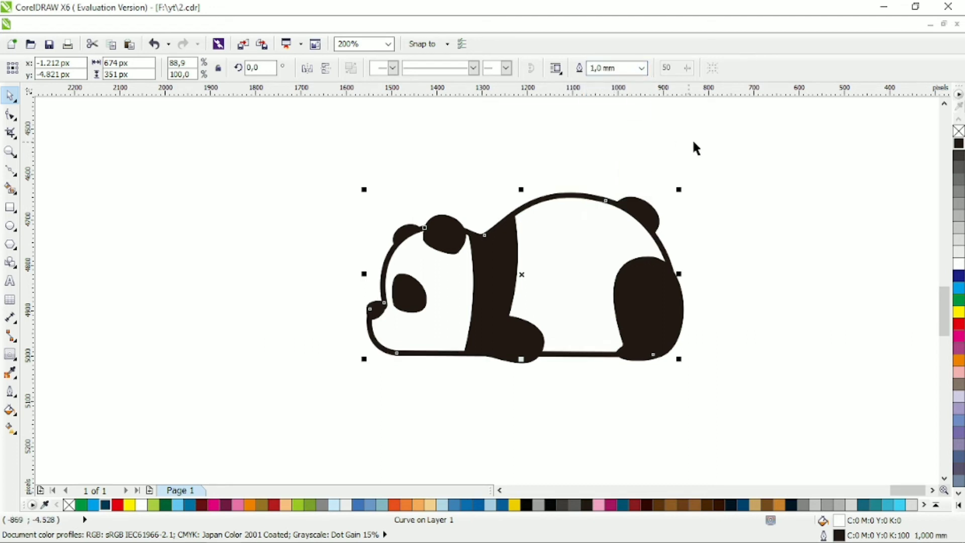
left_click(692, 138)
scroll(499, 221, "right", 1)
left_click(538, 208)
left_click(661, 174)
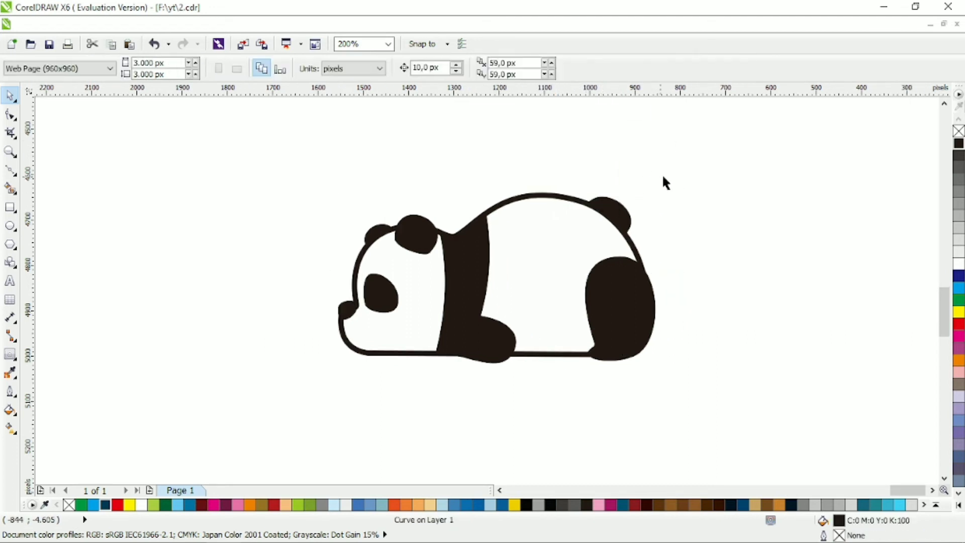
Draw a flat ellipse beneath the panda and adjust it to about 698 px wide and 56 px high
left_click(10, 226)
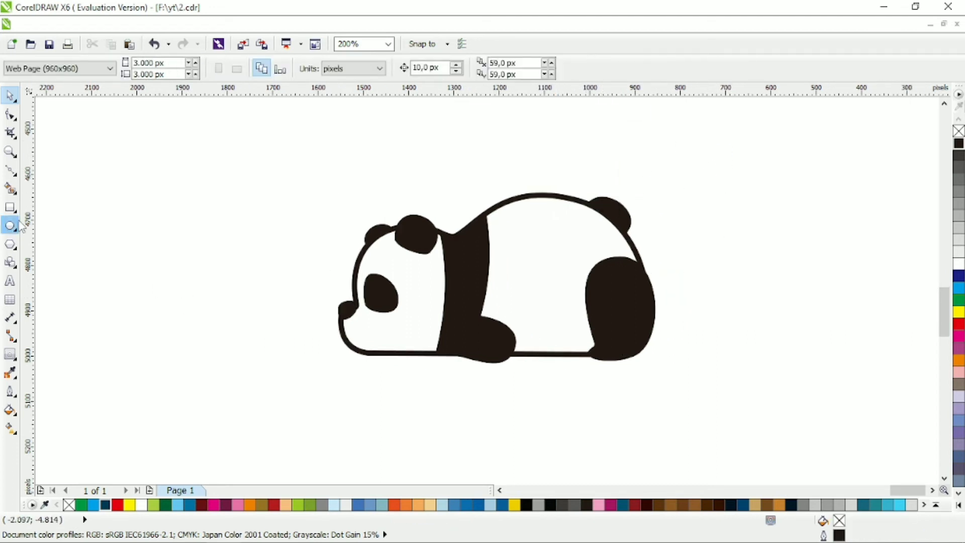
left_click_drag(324, 341, 663, 374)
left_click(11, 98)
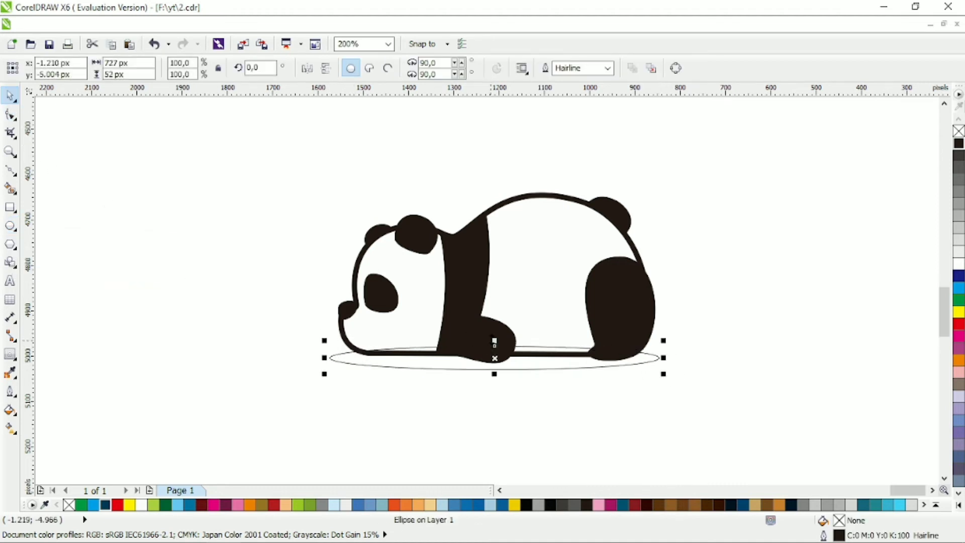
left_click_drag(495, 341, 495, 338)
left_click_drag(324, 357, 332, 358)
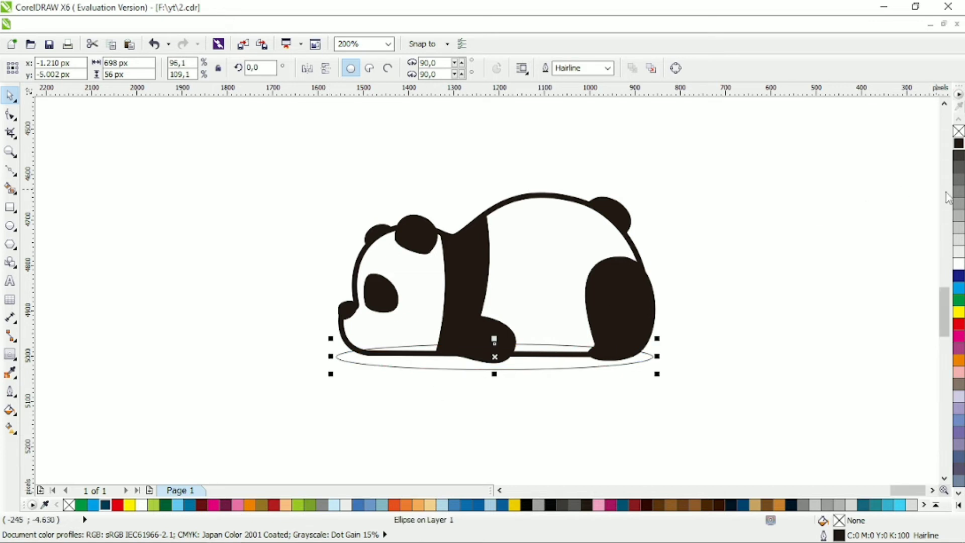
Turn the ellipse into an outline-free 60% black shadow behind the panda and flatten it slightly from below
left_click(958, 192)
right_click(958, 131)
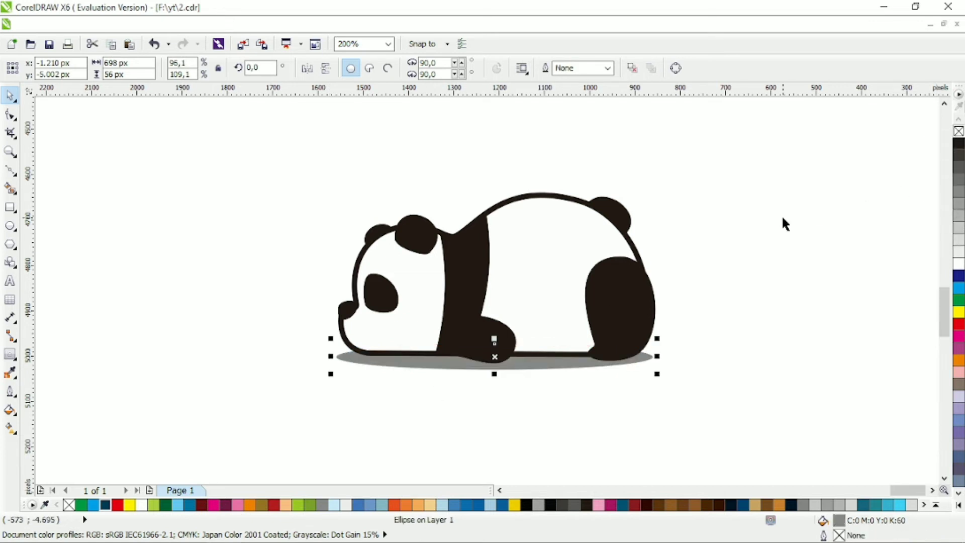
left_click(507, 380)
left_click_drag(517, 368, 517, 365)
left_click(736, 298)
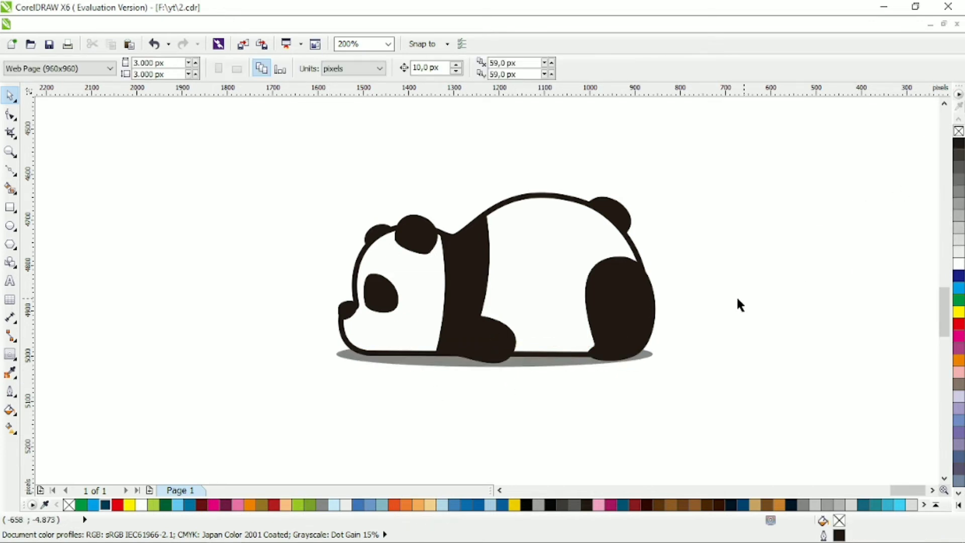
Group all the panda parts with the shadow and move the group up the page
scroll(736, 294, "right", 1)
left_click_drag(702, 154, 195, 420)
key("ctrl+g")
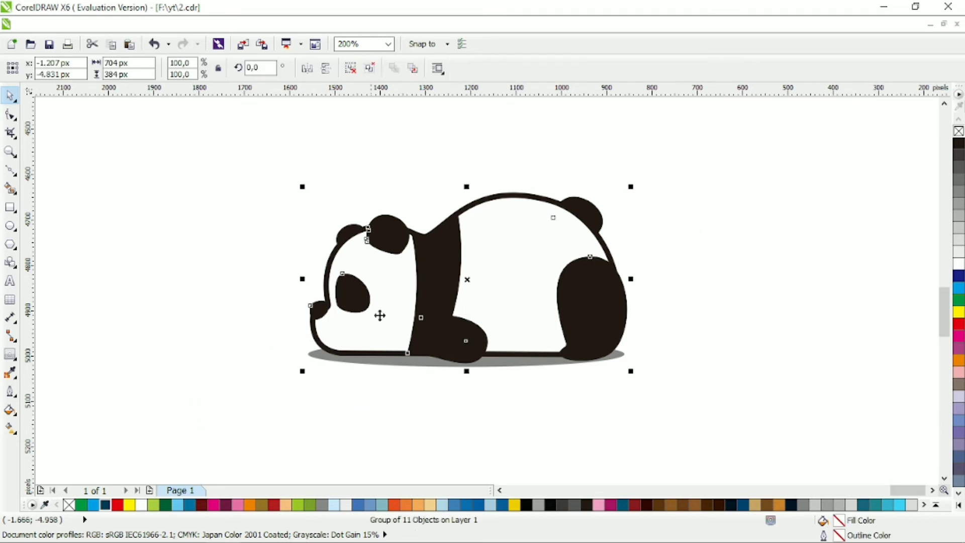
left_click_drag(431, 300, 425, 269)
left_click(631, 247)
left_click(354, 271)
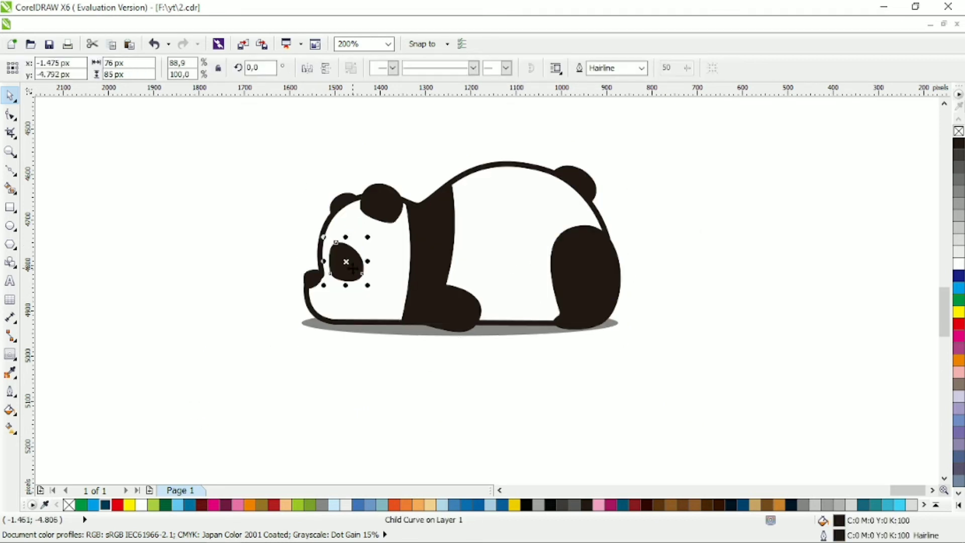
left_click(579, 243)
left_click(645, 204)
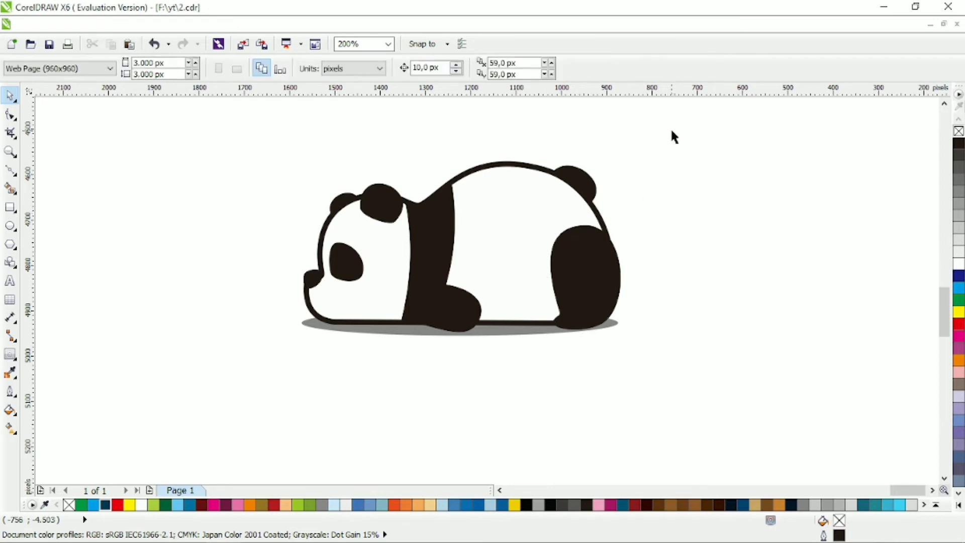
key("ctrl+a")
left_click(716, 249)
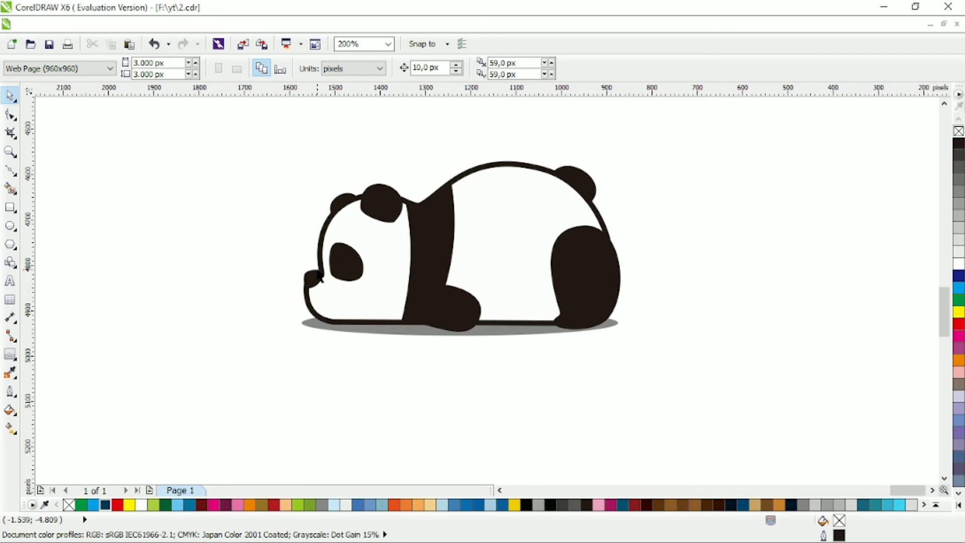
Pull the nose's inner node outward within the group so the nose covers the rounded end of the body's outline
left_click(320, 277, "ctrl")
scroll(318, 274, "up", 2)
left_click(10, 115)
scroll(273, 300, "up", 1)
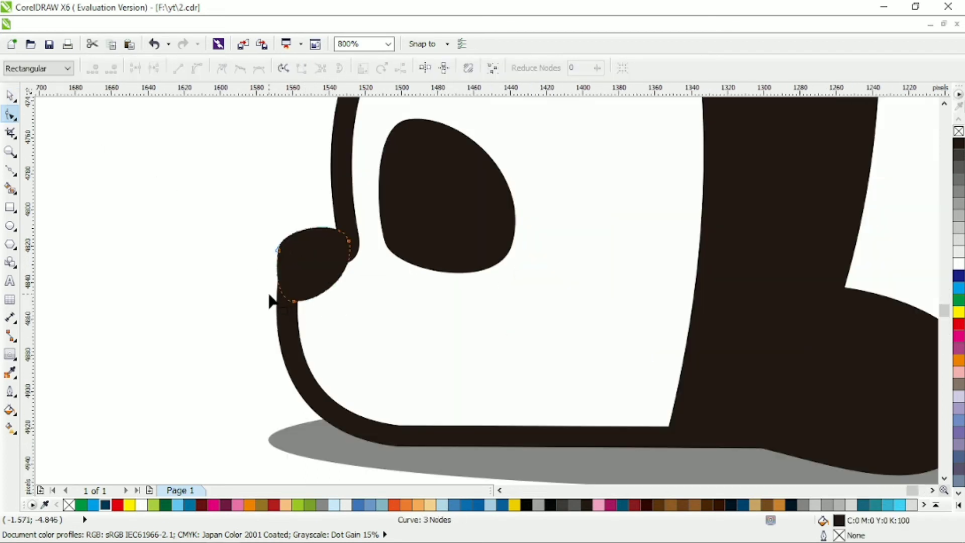
left_click(293, 300)
left_click(349, 242)
left_click_drag(349, 242, 355, 238)
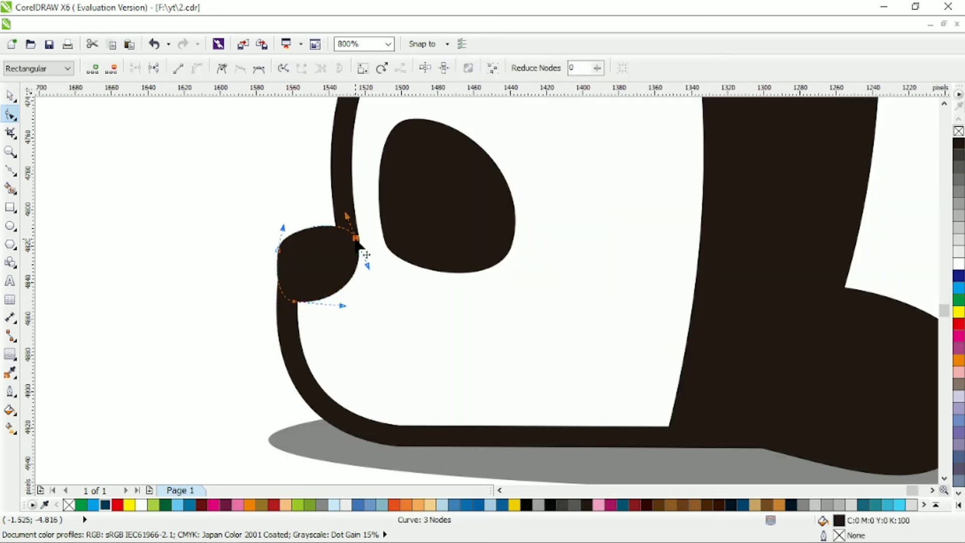
scroll(342, 242, "down", 1)
left_click(10, 96)
left_click(165, 160)
scroll(197, 194, "down", 1)
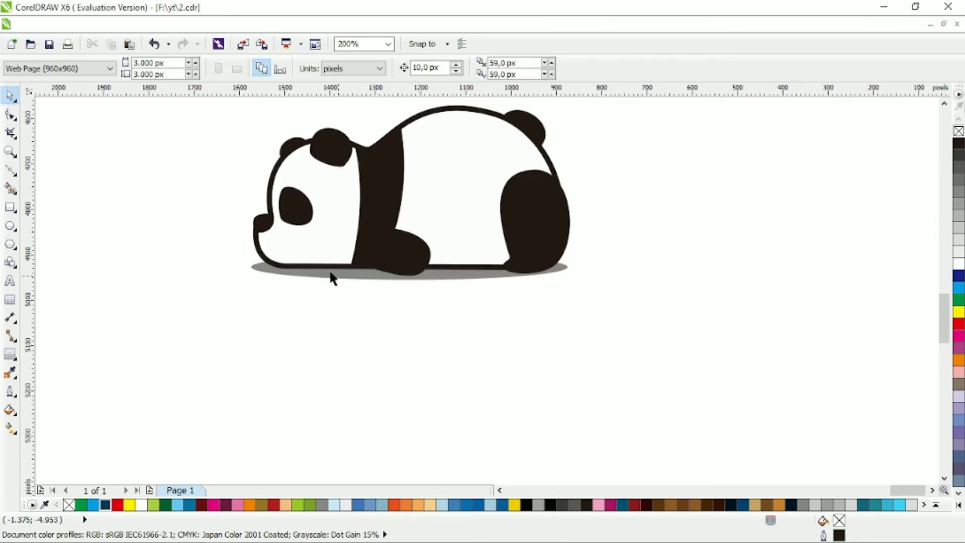
Add the artistic text BOREDPANDA in capitals below the panda
scroll(231, 206, "up", 2)
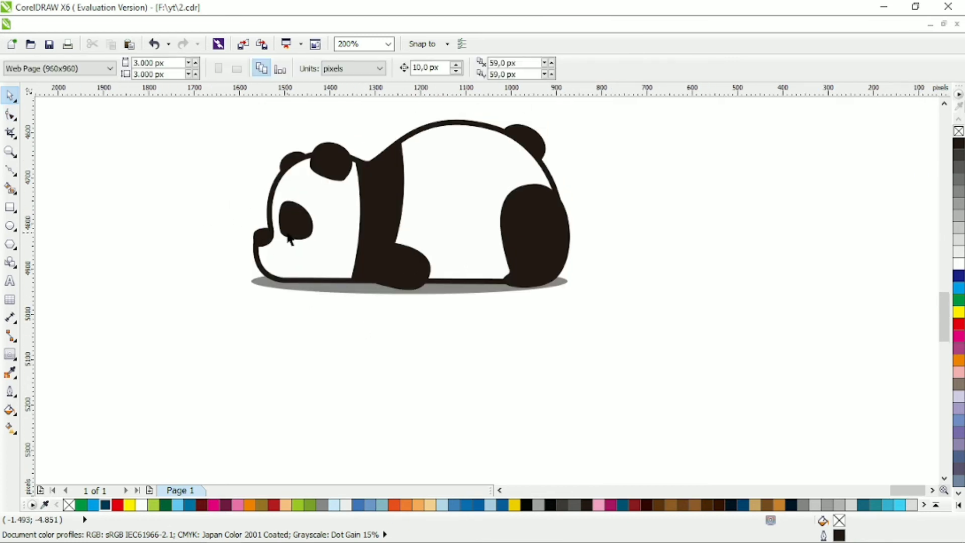
left_click(10, 280)
left_click(190, 373)
key("Caps_Lock")
type("BOREDPANDA")
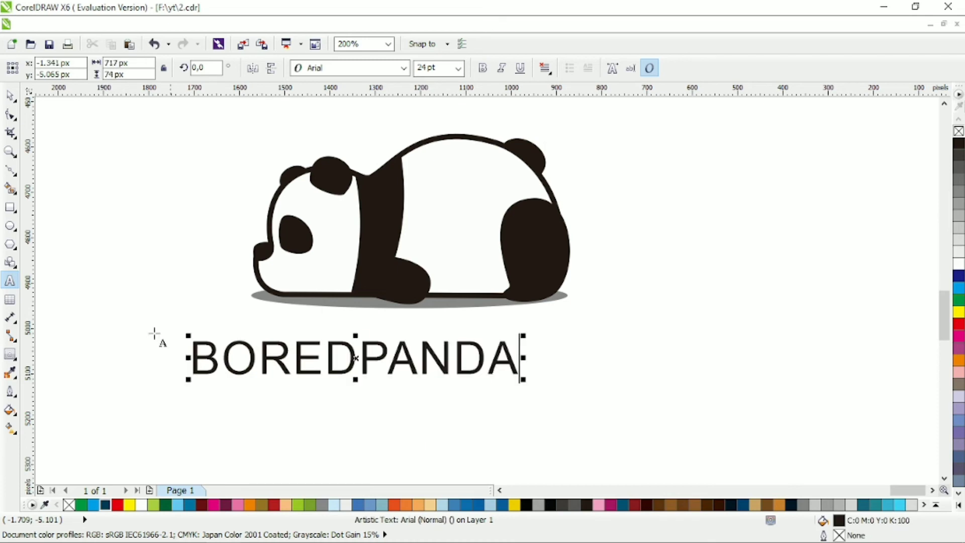
Set the BOREDPANDA text in Calibri Light and enlarge it to 37.13 pt
left_click(10, 95)
left_click(403, 68)
left_click(396, 111)
scroll(265, 192, "down", 1)
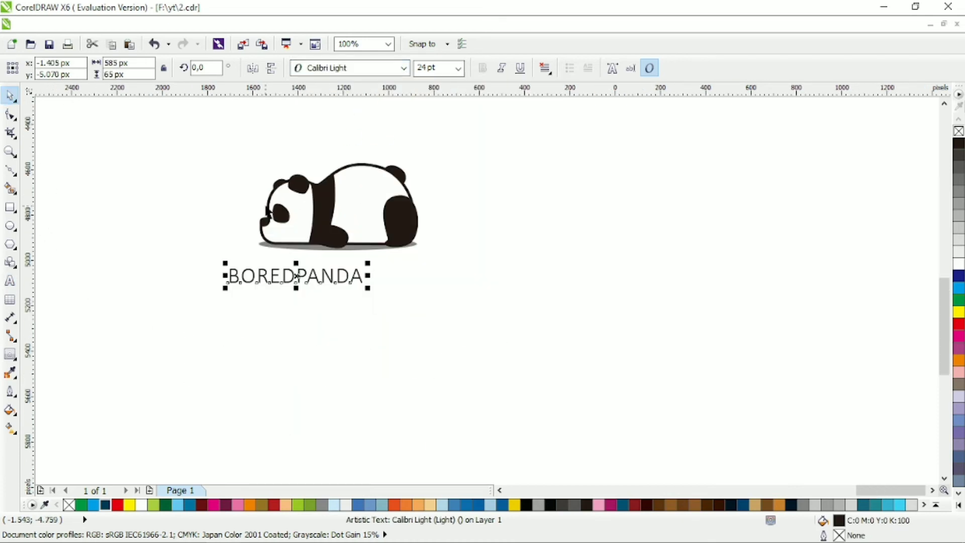
double_click(302, 271)
left_click_drag(296, 276, 446, 318)
Set only the word PANDA in bold Calibri, leaving BORED in the light font
left_click(404, 68)
mouse_move(326, 82)
left_click(593, 95)
left_click(483, 68)
left_click(10, 96)
Duplicate the BOREDPANDA text directly below itself and replace the copy's wording with LOGO DESIGN
left_click_drag(422, 288, 422, 323)
right_click(422, 323)
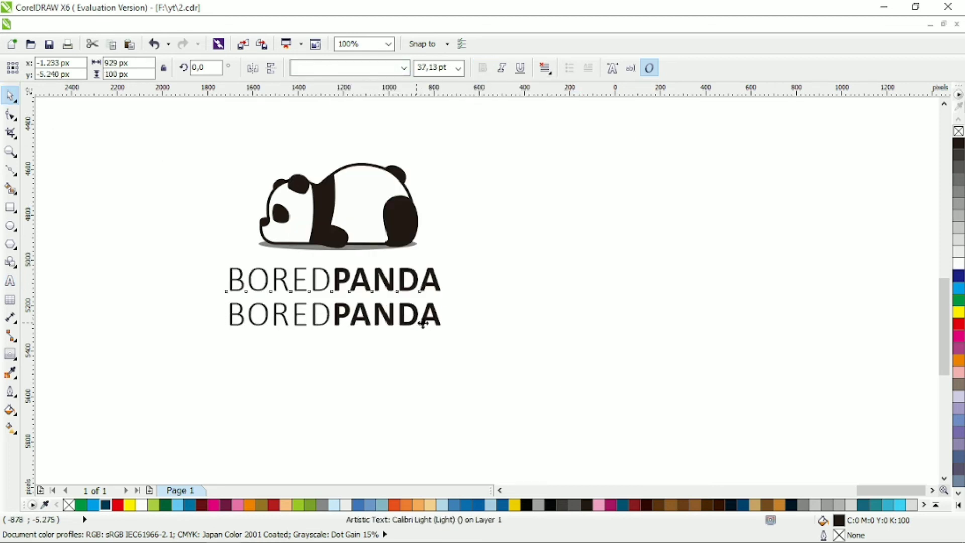
double_click(422, 323)
key("ctrl+a")
type("LOGO DESIGN")
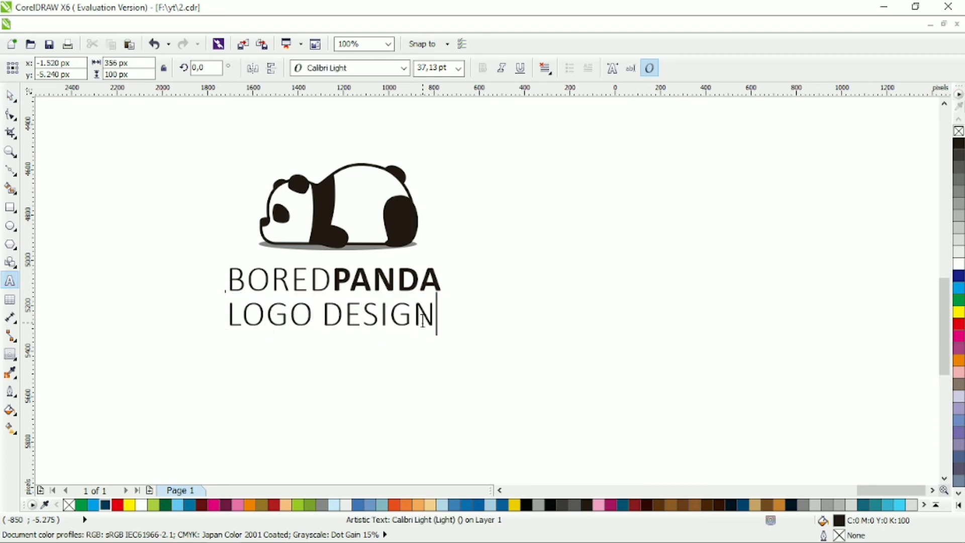
Set the LOGO DESIGN line in bold Calibri
left_click(403, 68)
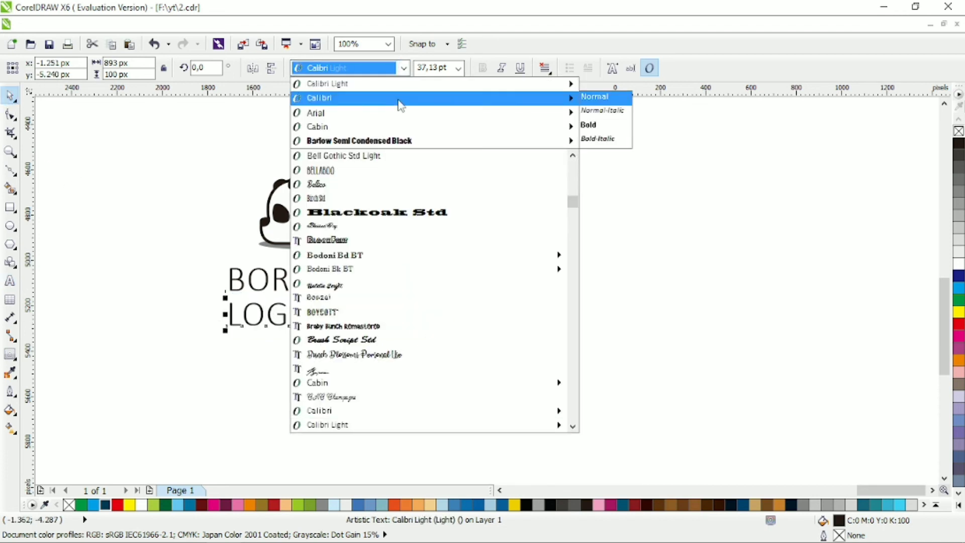
left_click(398, 101)
left_click(482, 68)
Shrink the LOGO DESIGN line to a small tagline and spread its letters widely apart
left_click_drag(446, 335, 344, 322)
key("F10")
left_click(10, 96)
Select the panda and both text lines and align their centers on one vertical axis
left_click(191, 140)
left_click_drag(193, 144, 590, 360)
left_click_drag(517, 144, 187, 263)
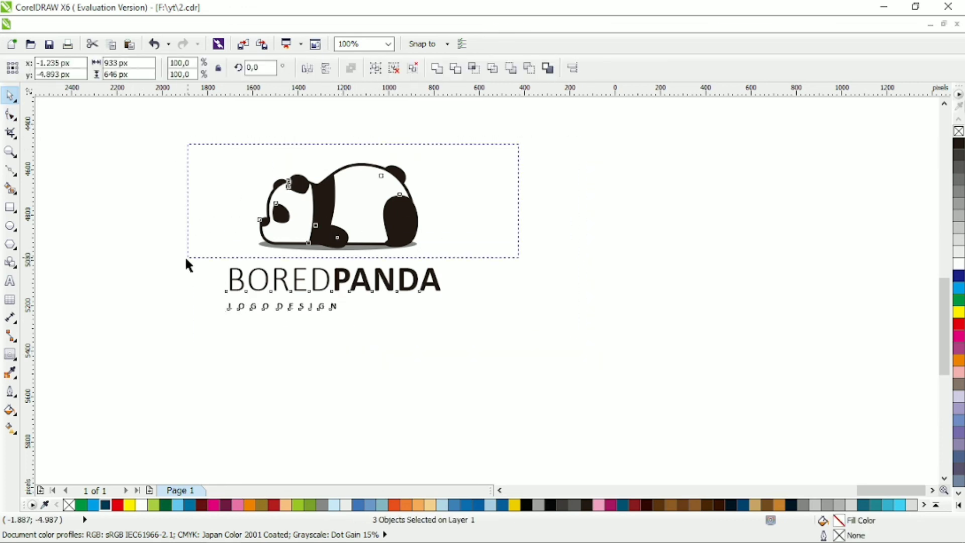
left_click_drag(495, 129, 177, 352)
key("c")
left_click(542, 295)
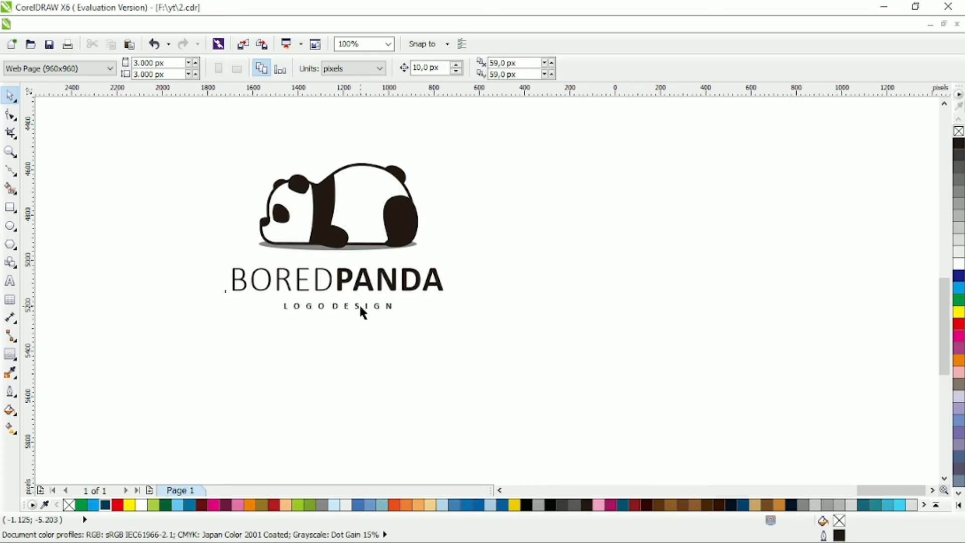
Move the LOGO DESIGN tagline close under BOREDPANDA, starting at the first letter's left edge
left_click_drag(355, 306, 309, 299)
left_click(486, 307)
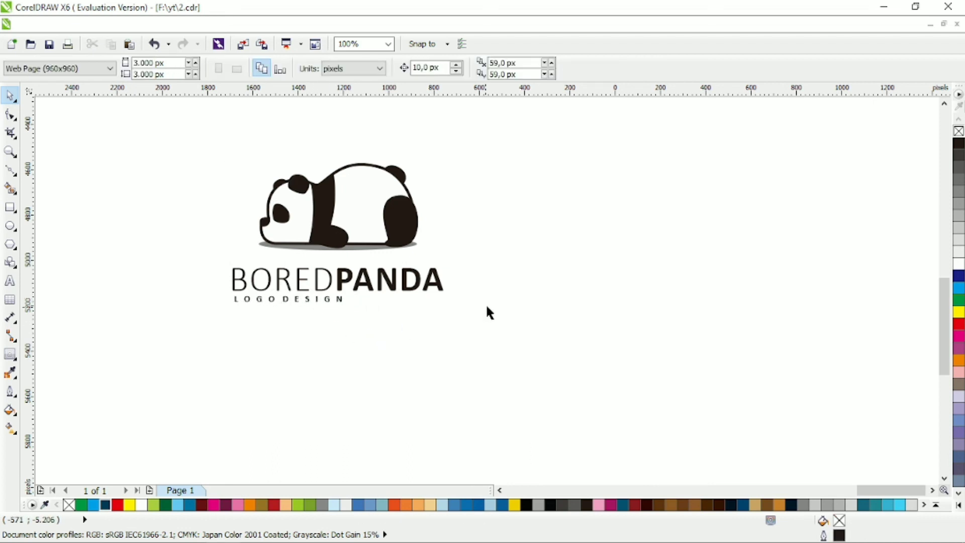
key("z")
left_click_drag(183, 122, 509, 320)
key("space")
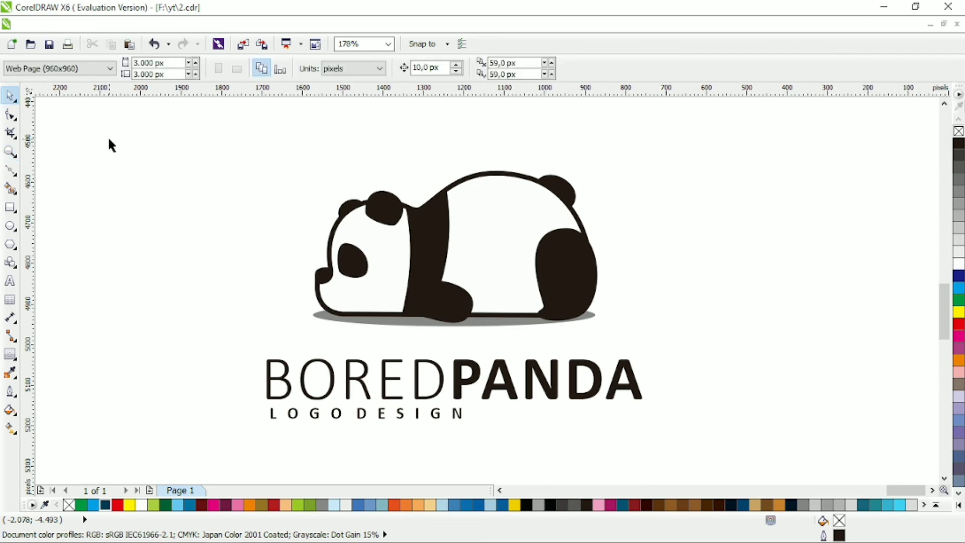